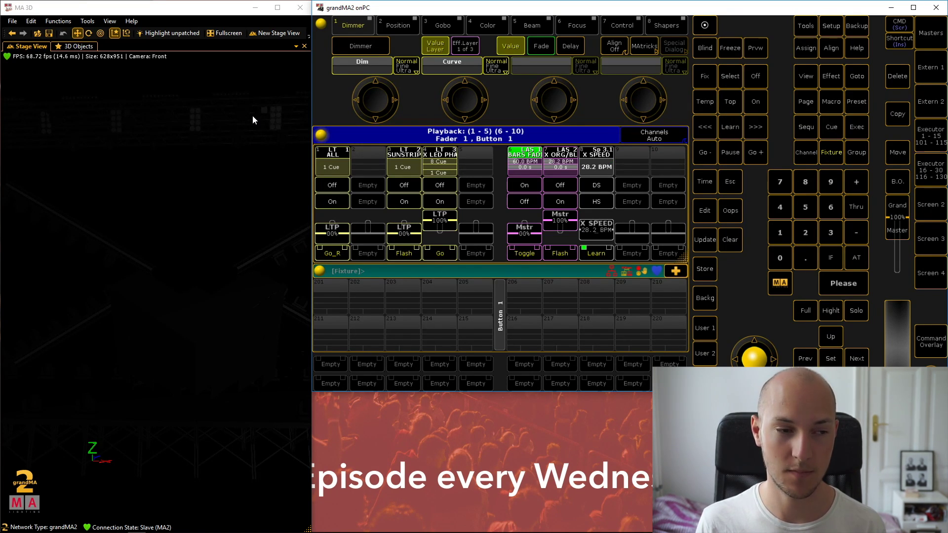
Enlarge the MA 3D window and raise the stage view's ambient color to 100% in the rendering settings.
left_click(278, 8)
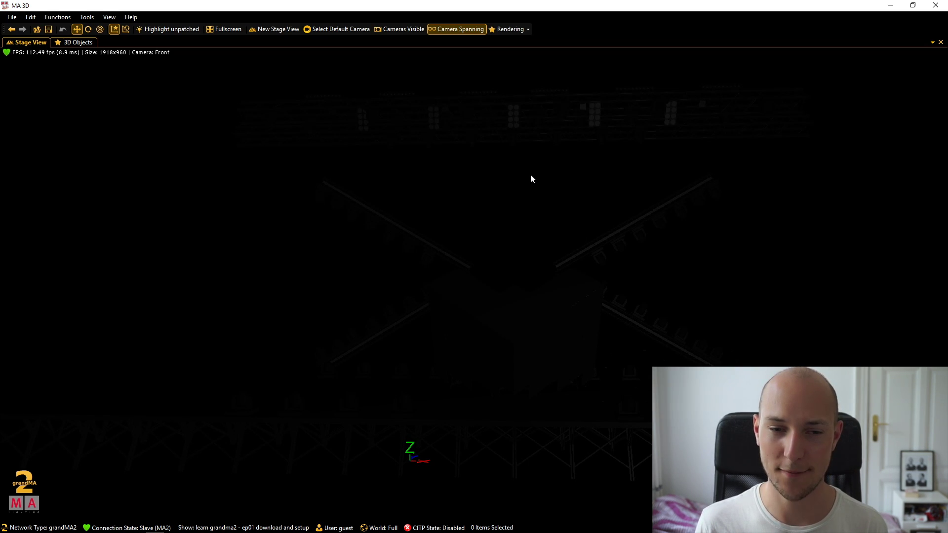
left_click(528, 30)
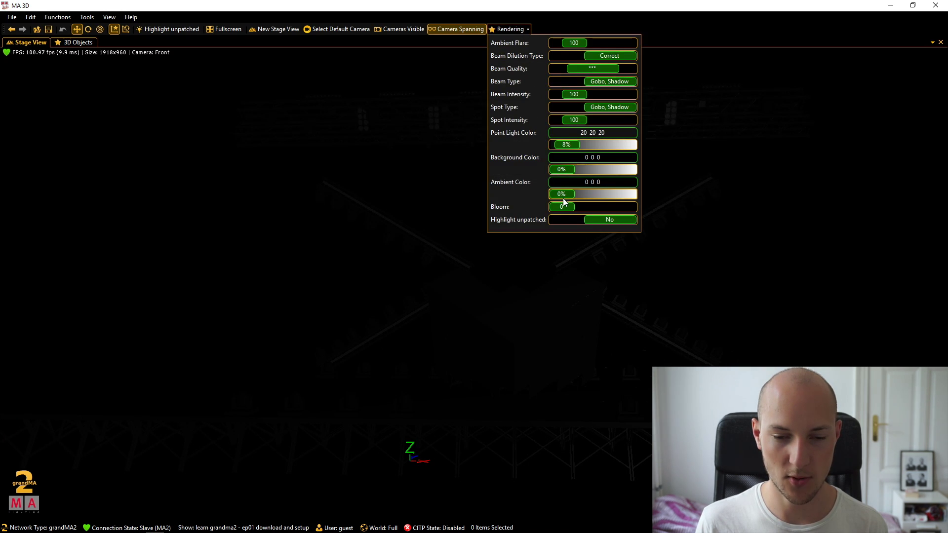
left_click_drag(564, 195, 634, 193)
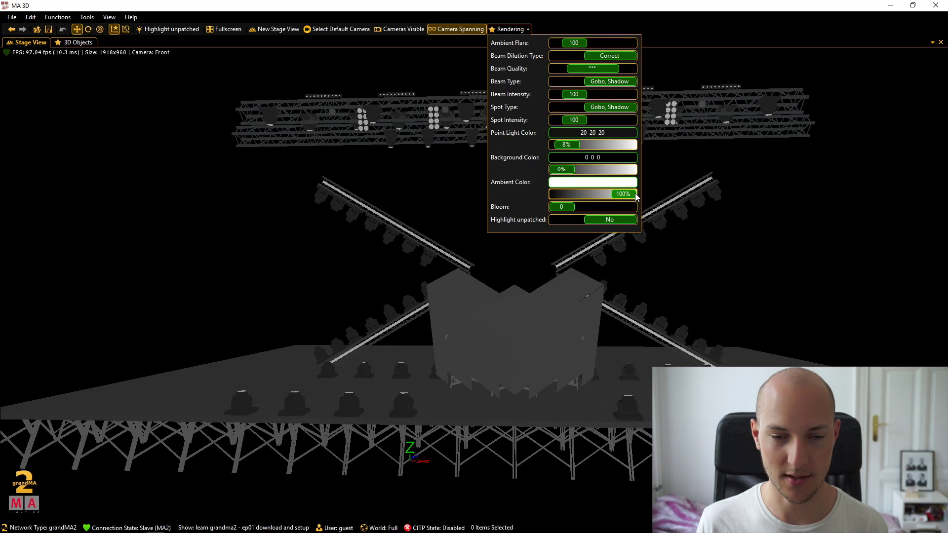
left_click(528, 31)
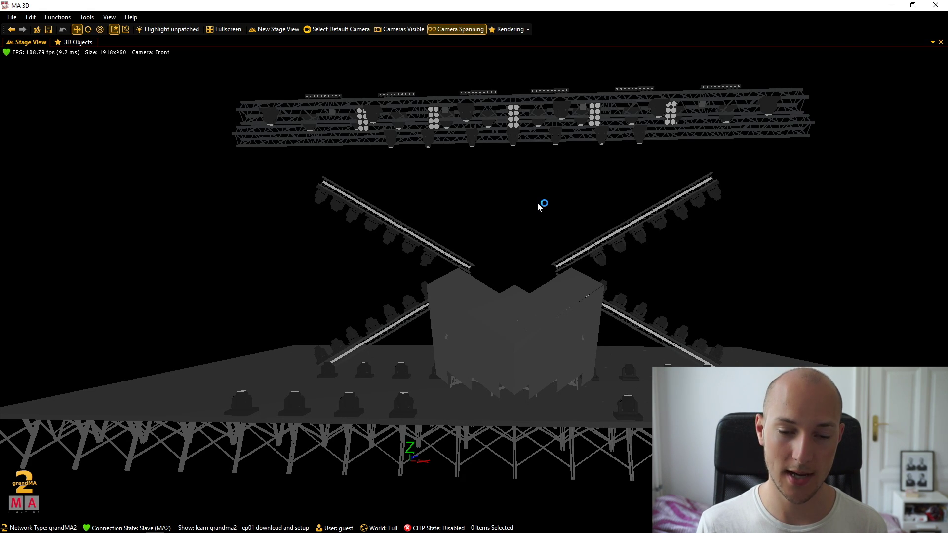
Try the stage camera's Panning mode, switch to Orbit, and view the stage from above.
right_click(537, 203)
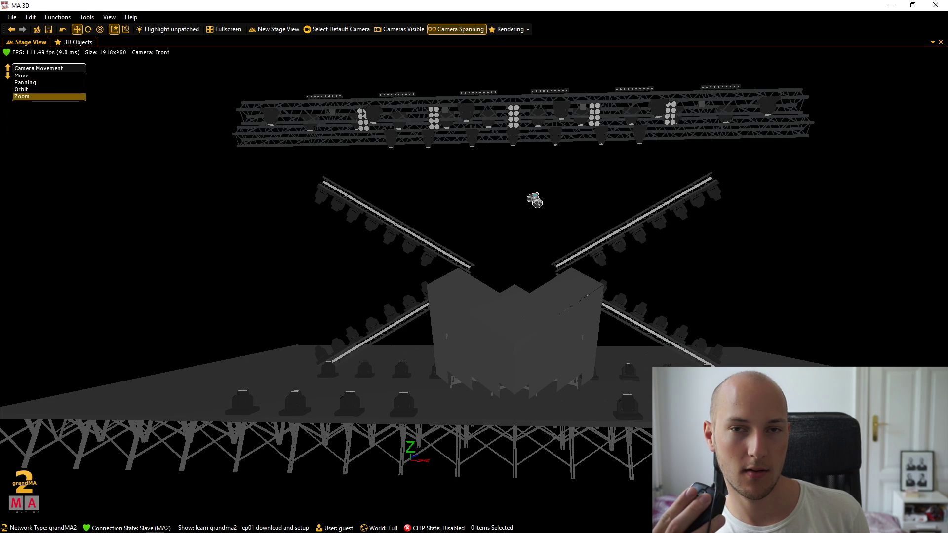
scroll(535, 200, "up", 1)
scroll(534, 200, "down", 10)
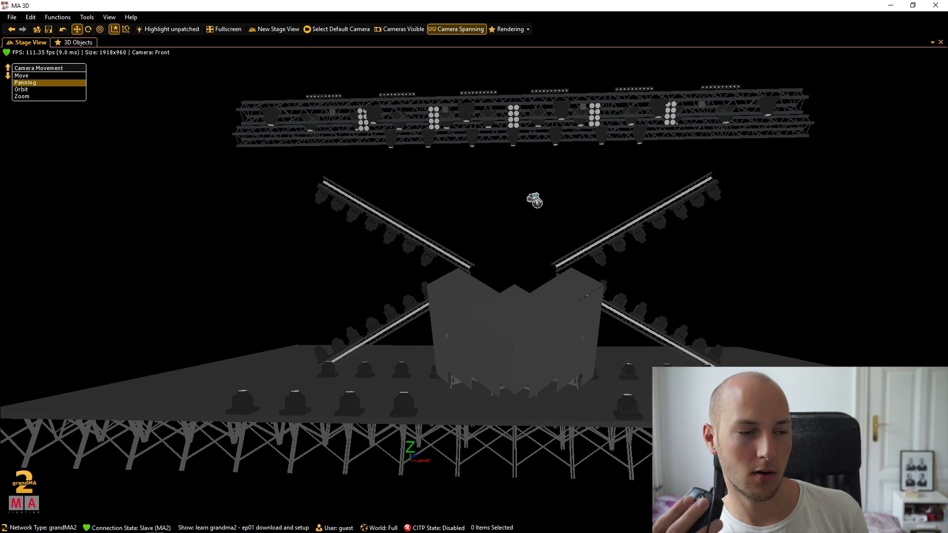
scroll(534, 200, "up", 1)
scroll(534, 200, "down", 2)
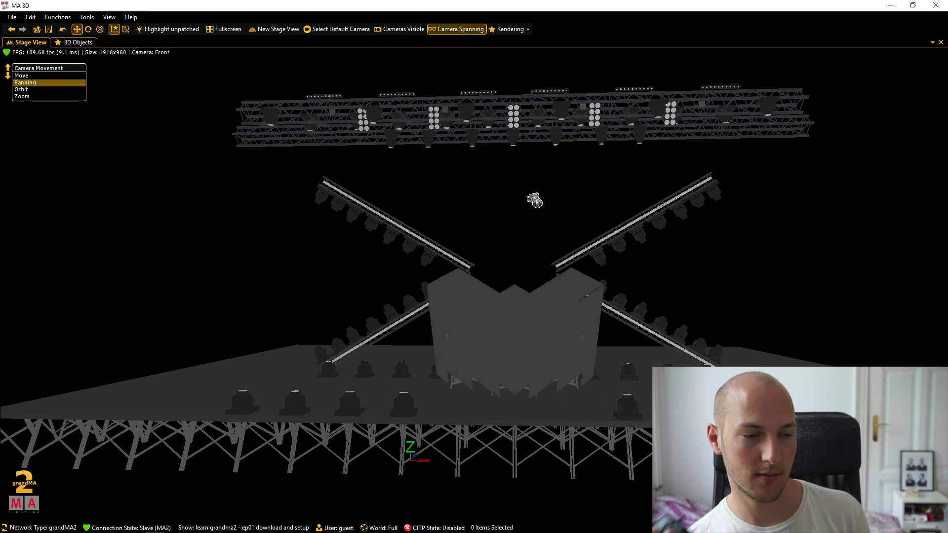
left_click_drag(534, 200, 534, 199)
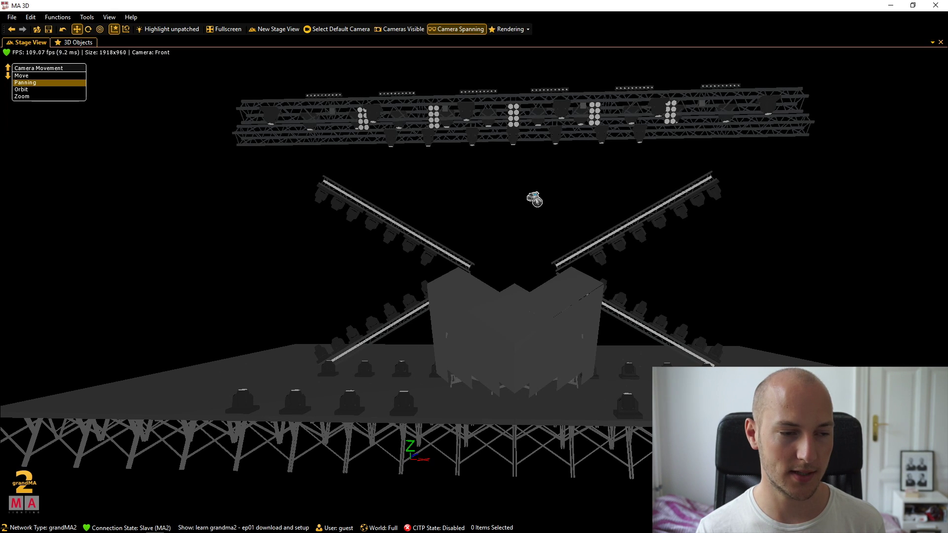
scroll(534, 200, "down", 1)
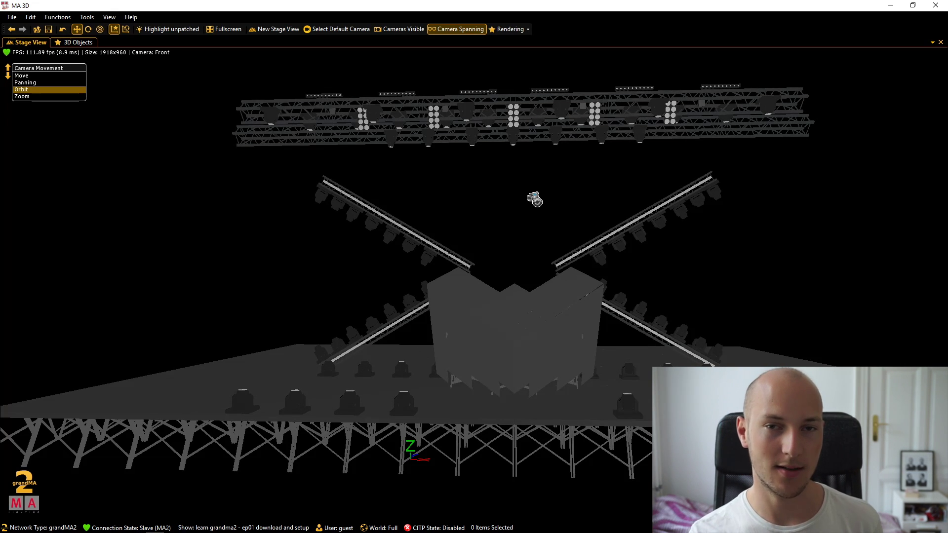
right_click_drag(534, 200, 534, 200)
left_click_drag(534, 200, 534, 200)
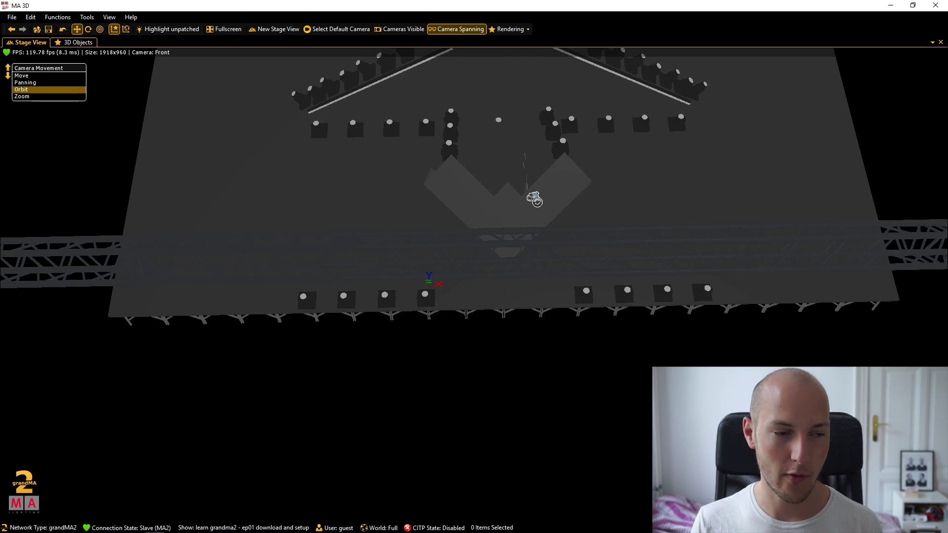
Zoom the stage camera out, orbit around the rig, and move the camera to bring the whole stage into view.
scroll(534, 199, "down", 1)
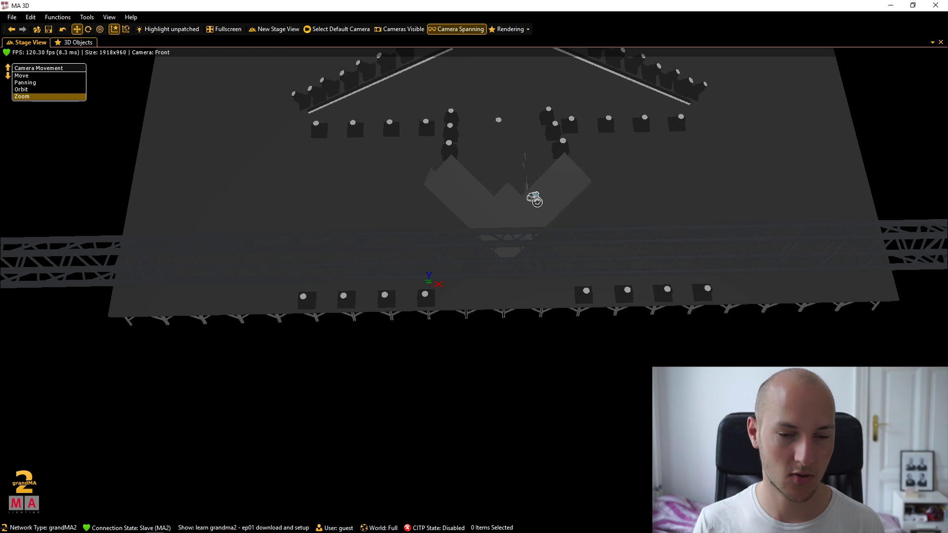
right_click_drag(535, 199, 534, 199)
scroll(534, 199, "up", 8)
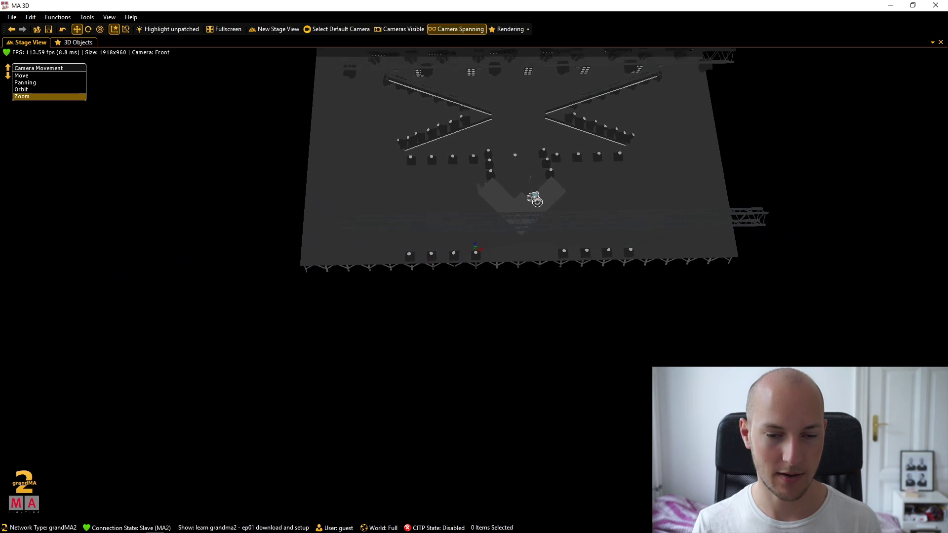
right_click_drag(535, 199, 535, 199)
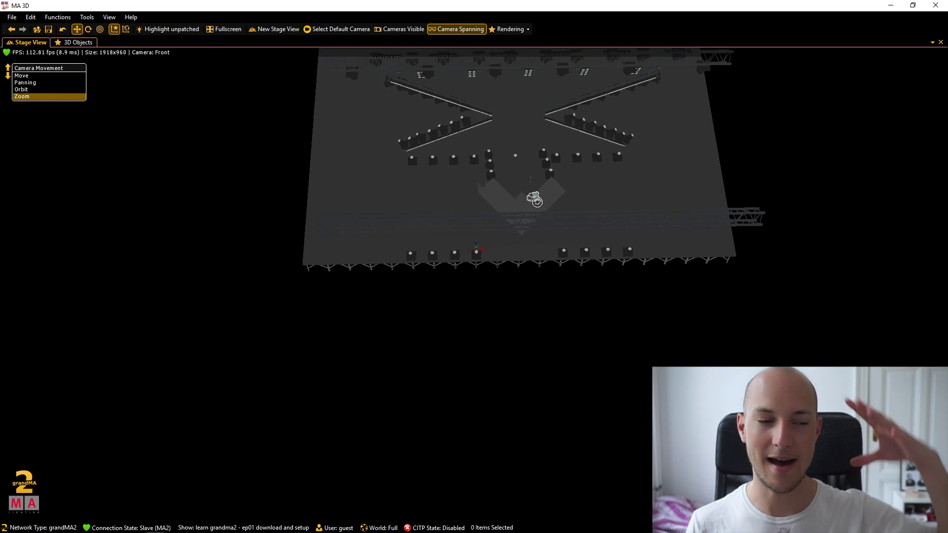
scroll(534, 199, "up", 2)
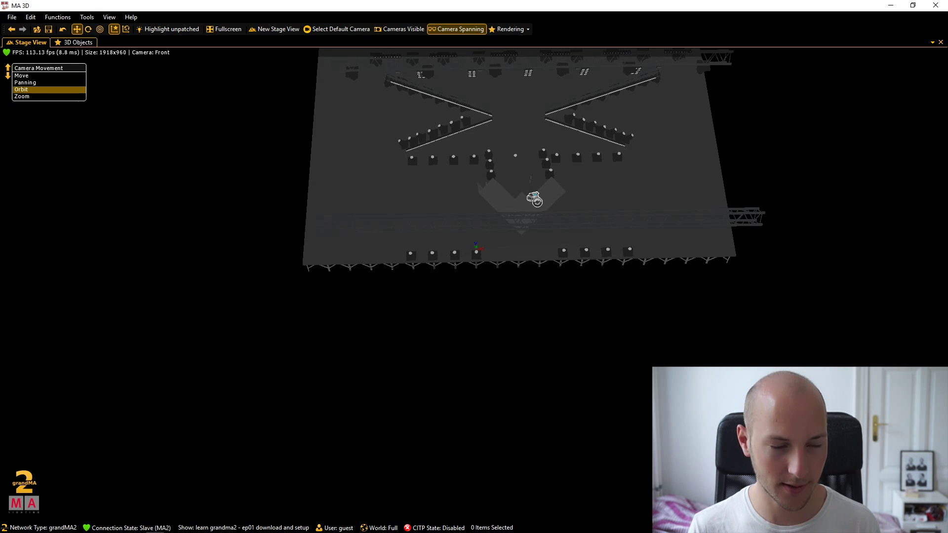
key("Up")
left_click_drag(535, 197, 484, 354)
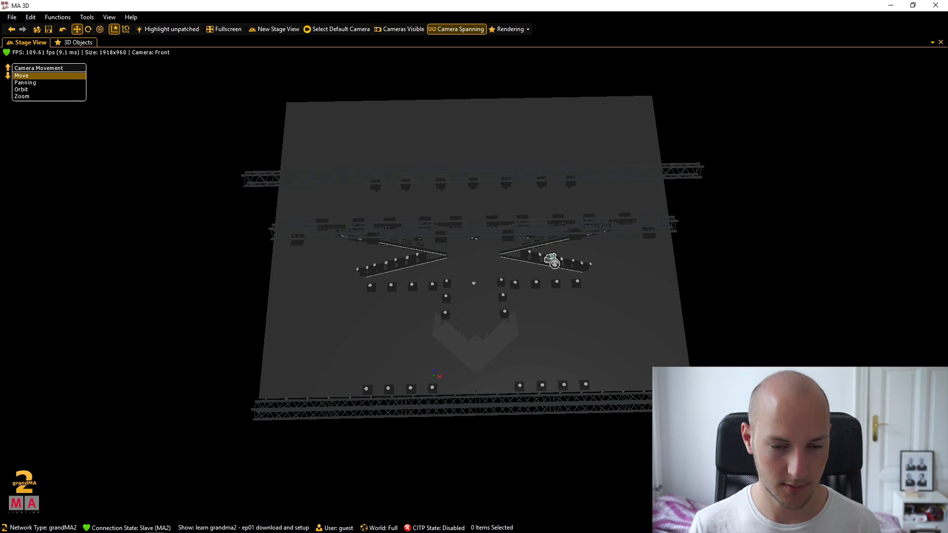
left_click_drag(554, 258, 575, 254)
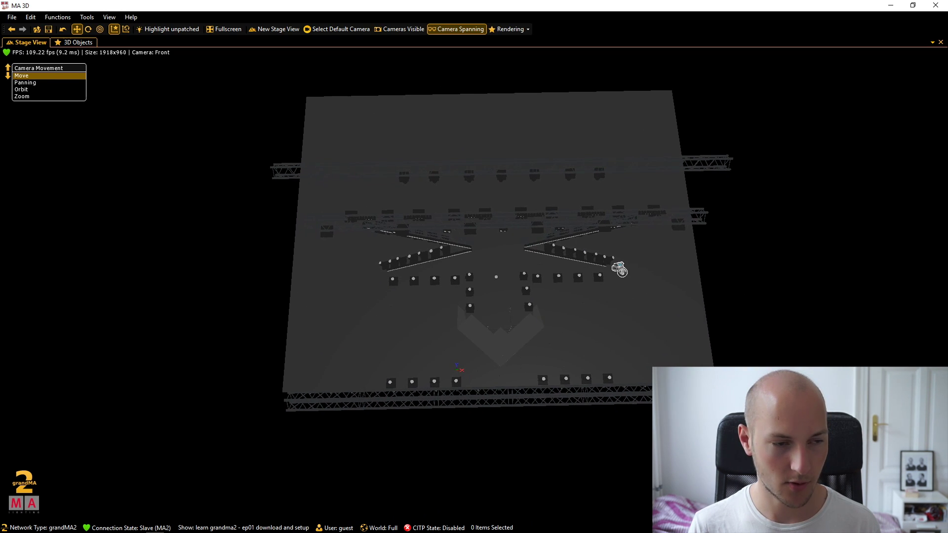
key("Down")
key("Down")
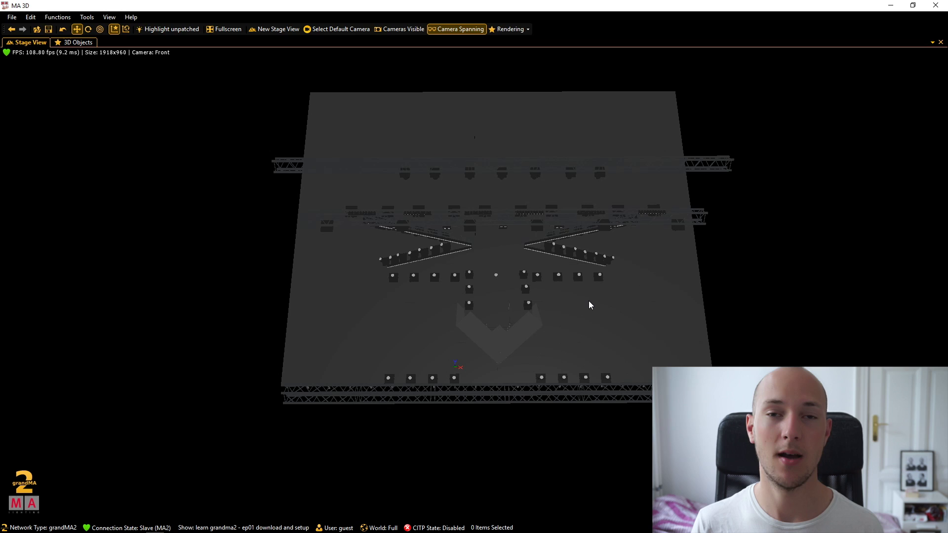
Examine the truss and fixture layout from above and from the front of the stage.
scroll(610, 288, "up", 1)
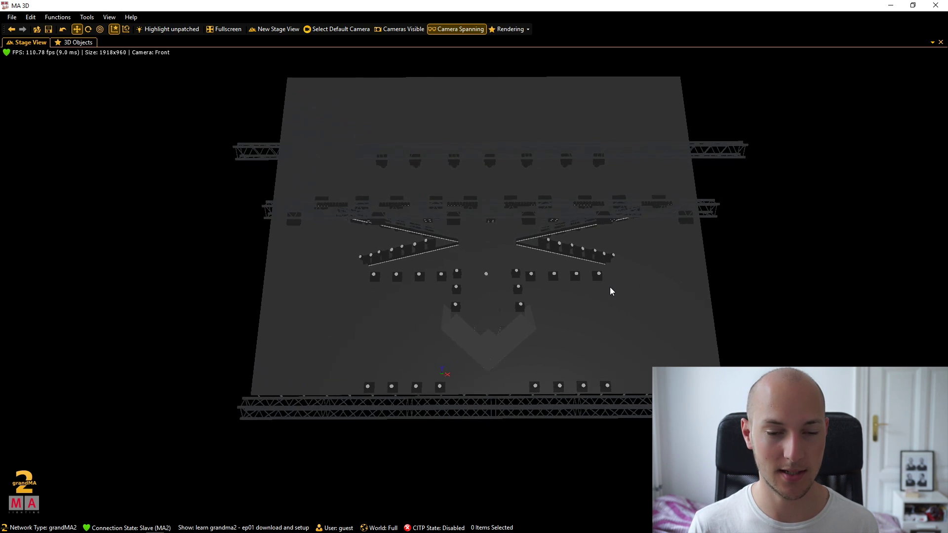
scroll(610, 290, "up", 5)
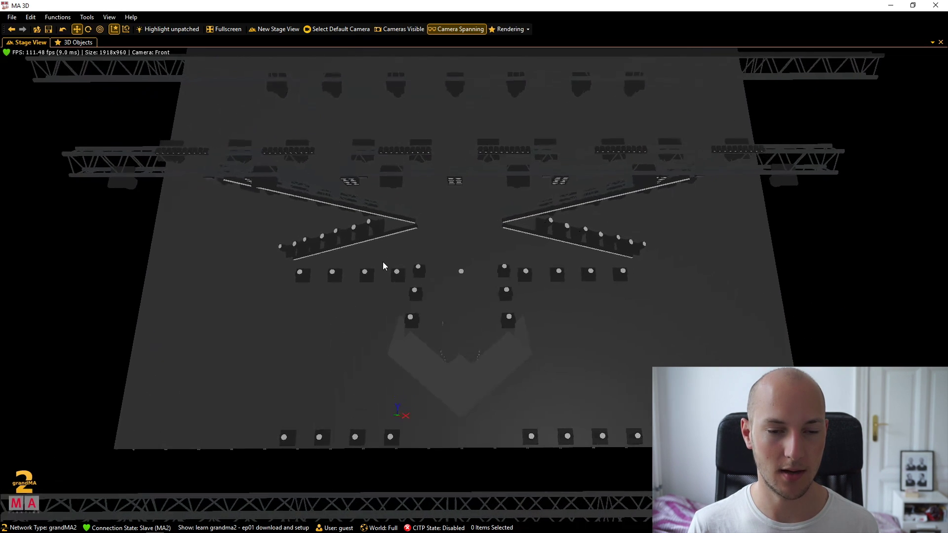
scroll(393, 262, "down", 3)
right_click_drag(393, 262, 493, 253)
scroll(424, 236, "up", 2)
scroll(455, 227, "down", 1)
scroll(455, 227, "down", 1)
scroll(485, 239, "up", 2)
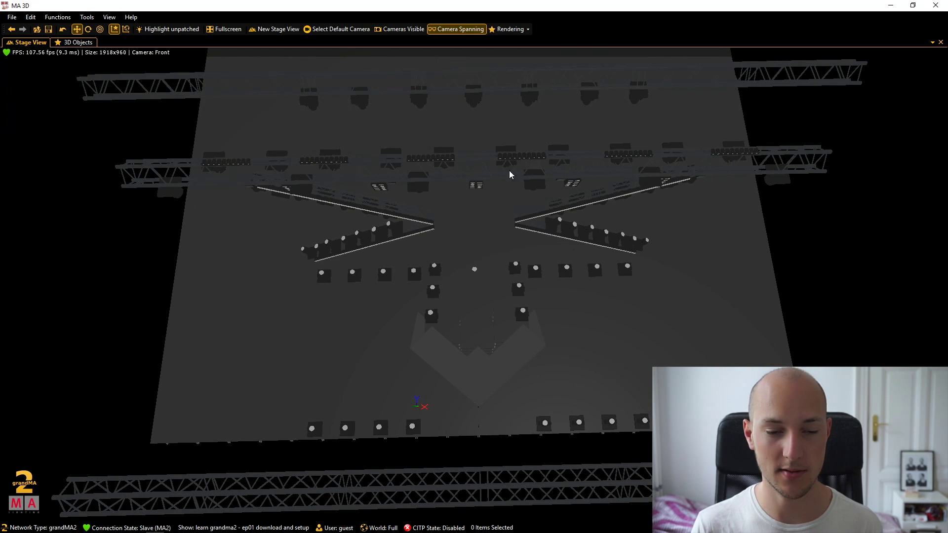
right_click_drag(491, 250, 490, 251)
scroll(490, 250, "down", 2)
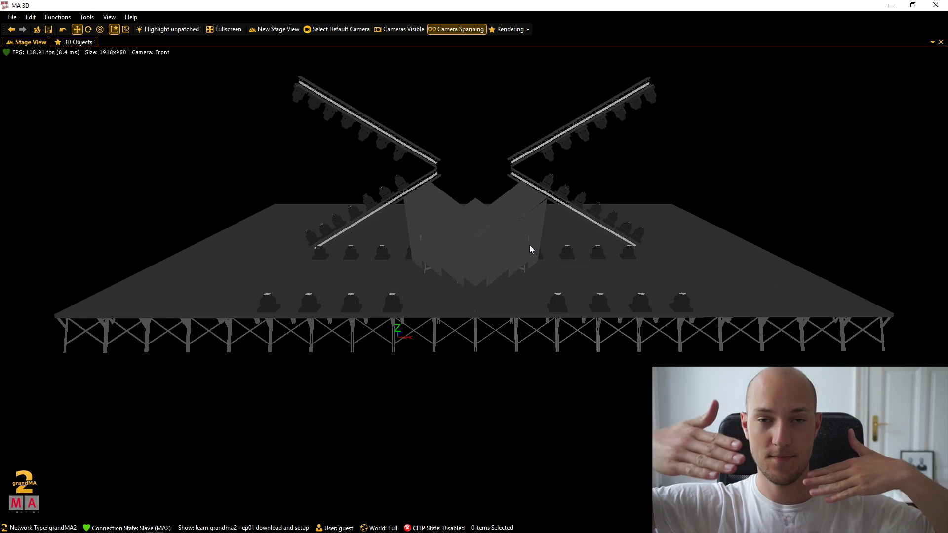
scroll(503, 254, "up", 3)
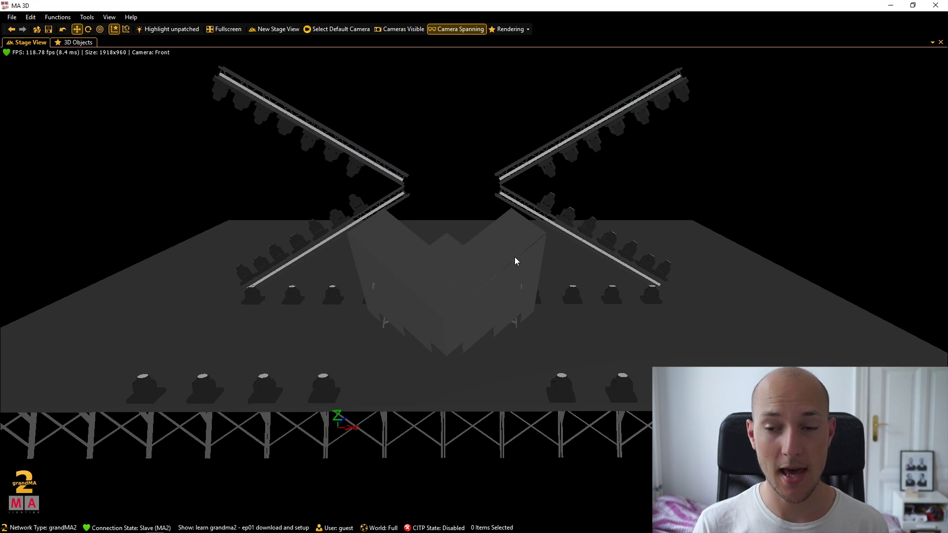
Restore the MA 3D window beside grandMA2 onPC and open the show's Patch & Fixture Schedule.
left_click(912, 6)
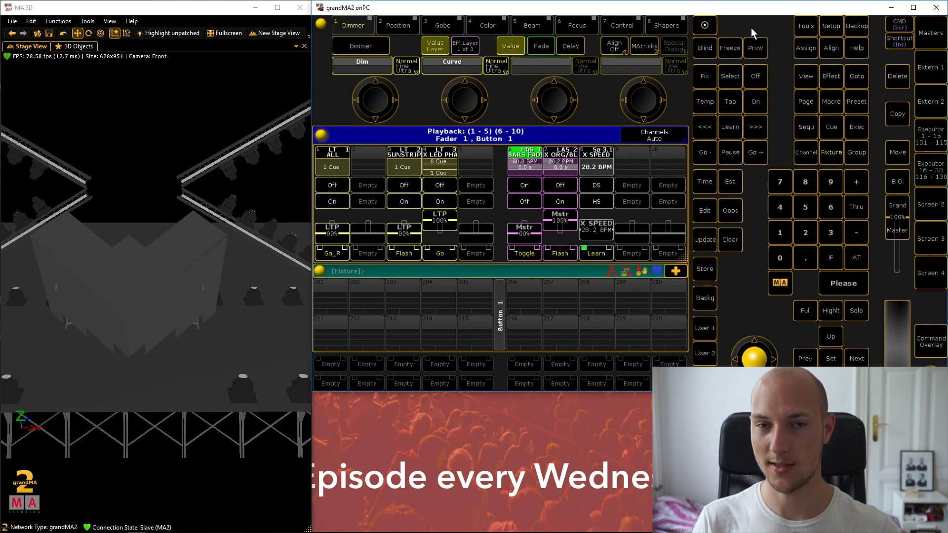
left_click(830, 28)
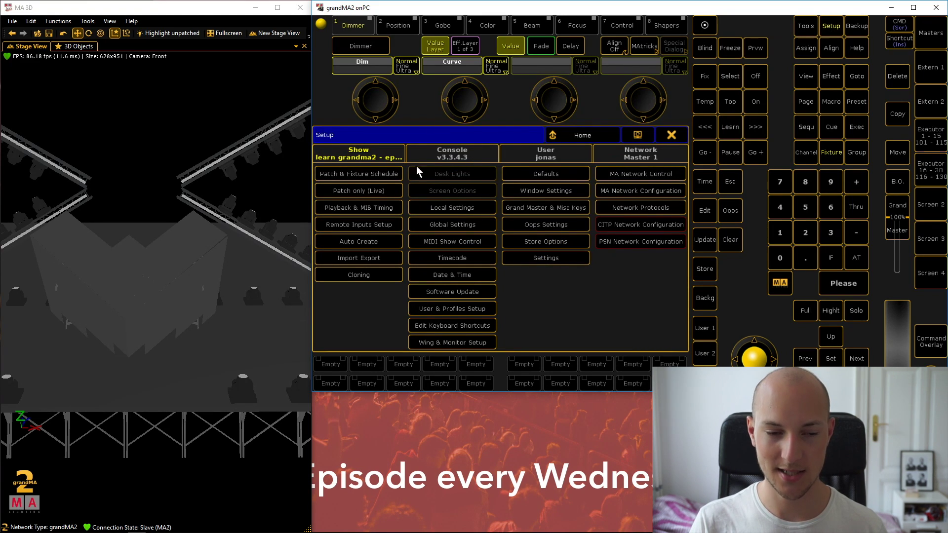
left_click(354, 174)
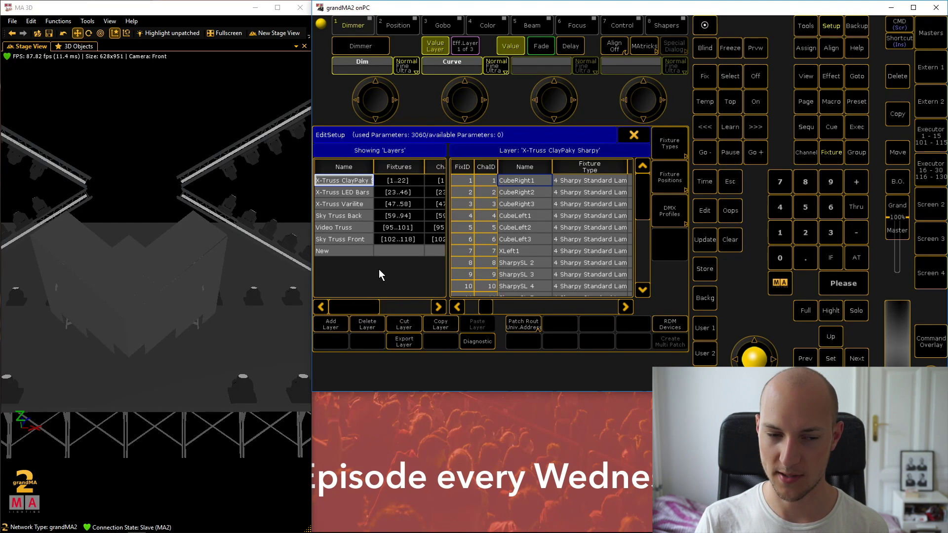
Review the fixtures patched in the X-Truss, Sky Truss and Video Truss layers.
left_click(352, 192)
left_click(354, 204)
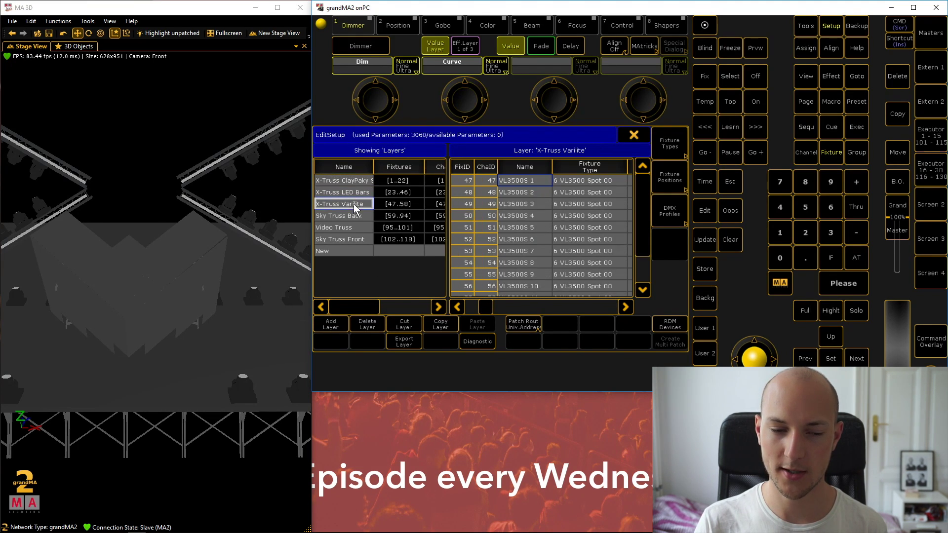
left_click(355, 216)
left_click(354, 226)
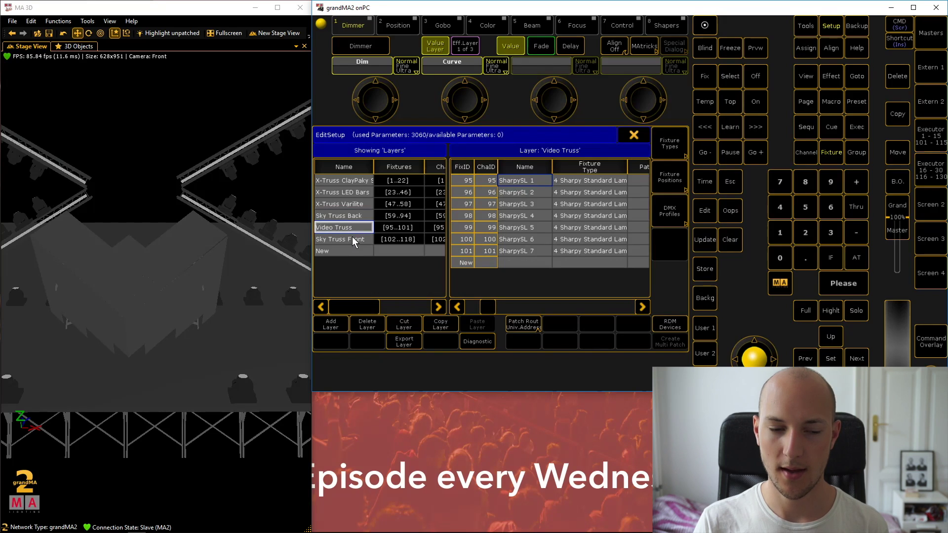
left_click(352, 237)
left_click(352, 227)
left_click(355, 217)
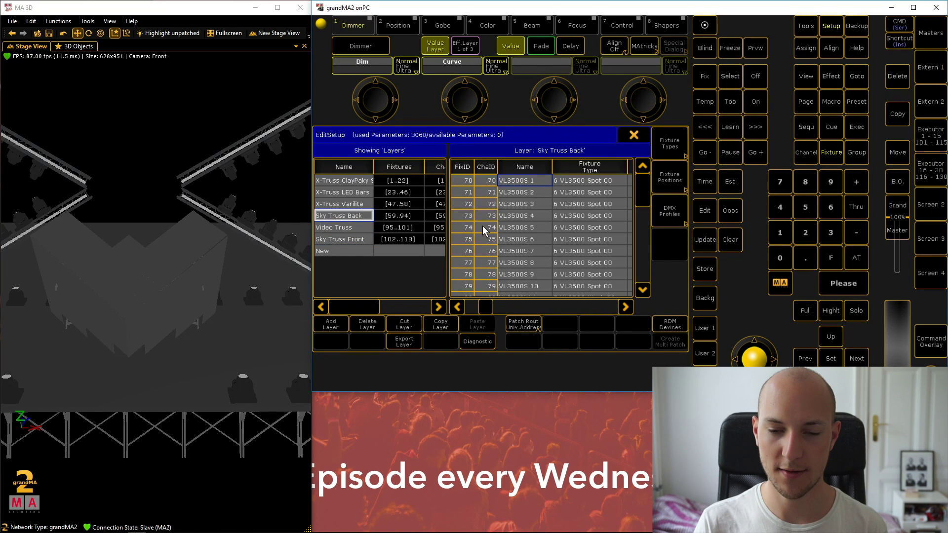
mouse_move(647, 184)
left_mouse_down()
mouse_move(653, 264)
mouse_move(641, 175)
left_mouse_up()
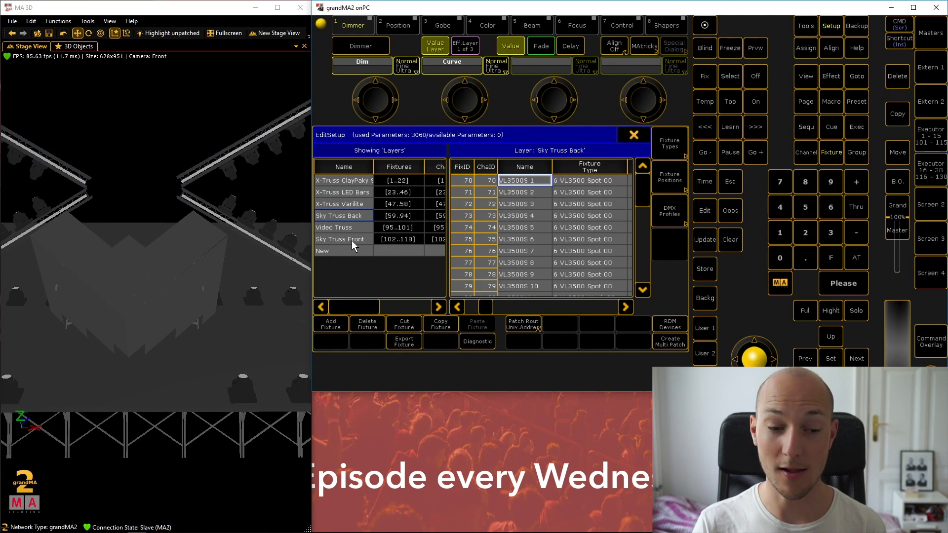
Add a new fixture layer named "Behind Stage".
left_click(336, 249)
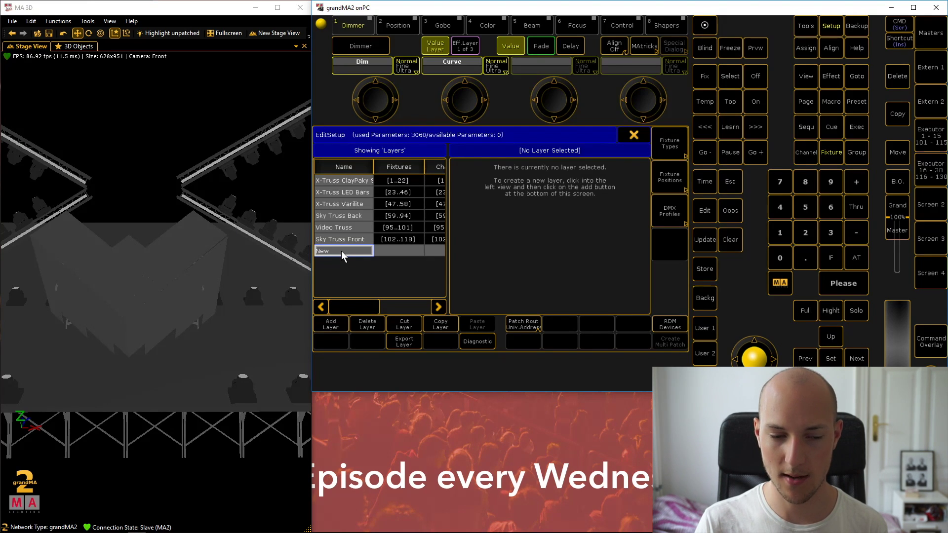
left_click(331, 324)
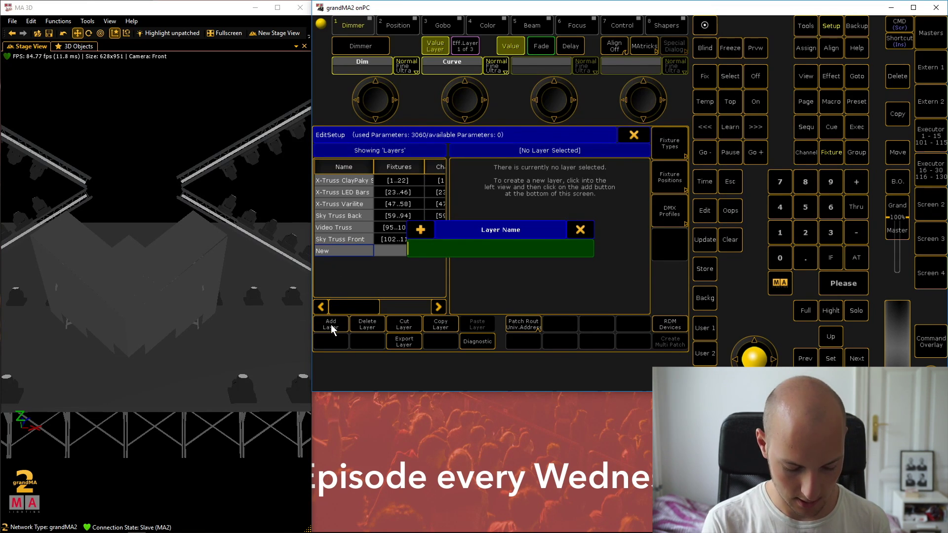
type("Behind STage")
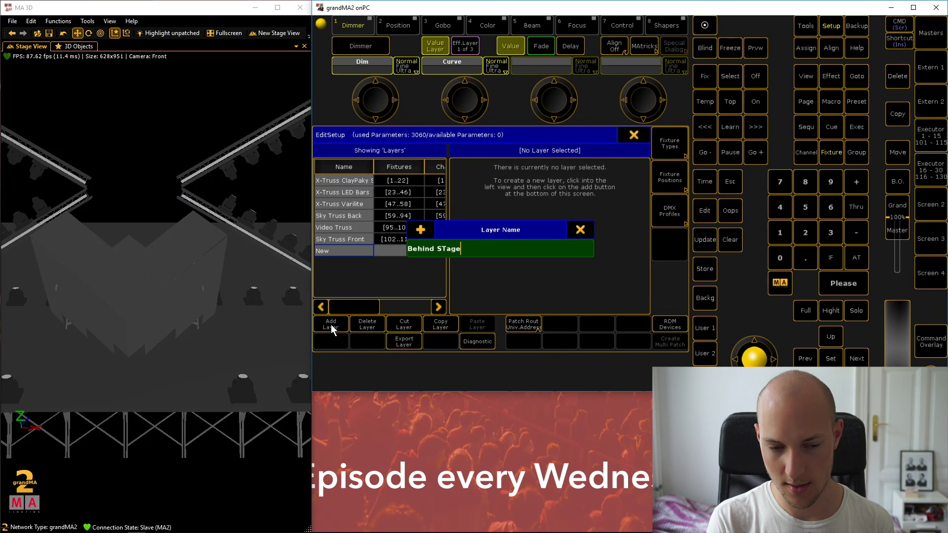
key("BackSpace")
key("BackSpace")
key("BackSpace")
key("BackSpace")
type("tage")
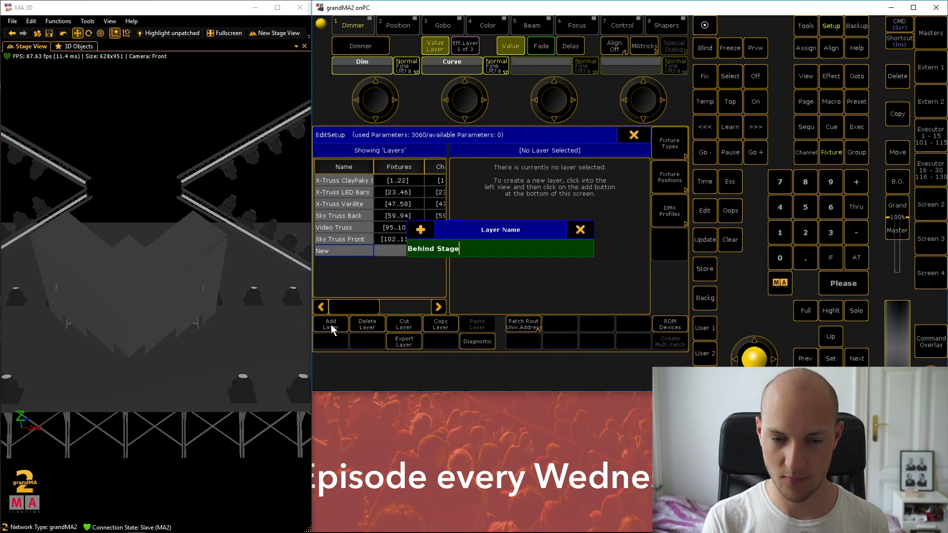
key("Return")
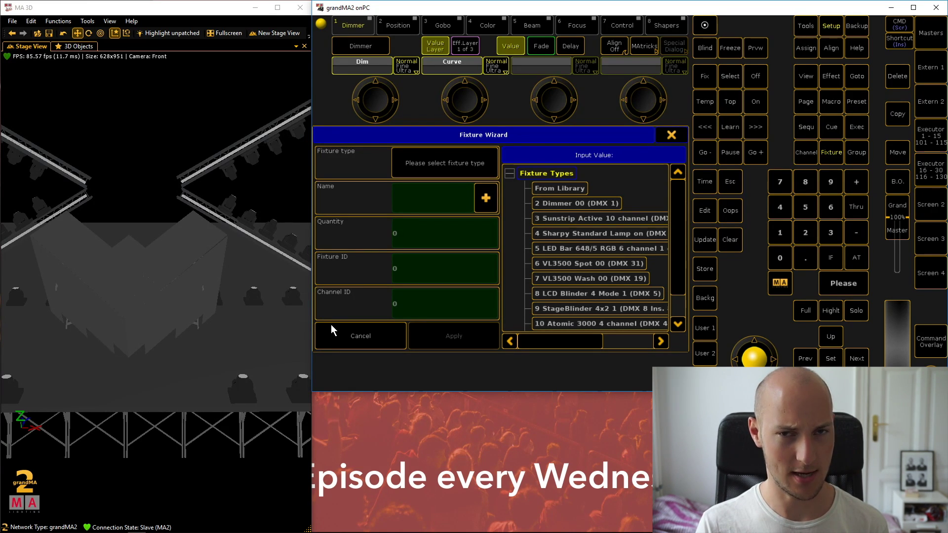
Open the fixture library from the Fixture Wizard and filter the manufacturers by "elation".
left_click(558, 188)
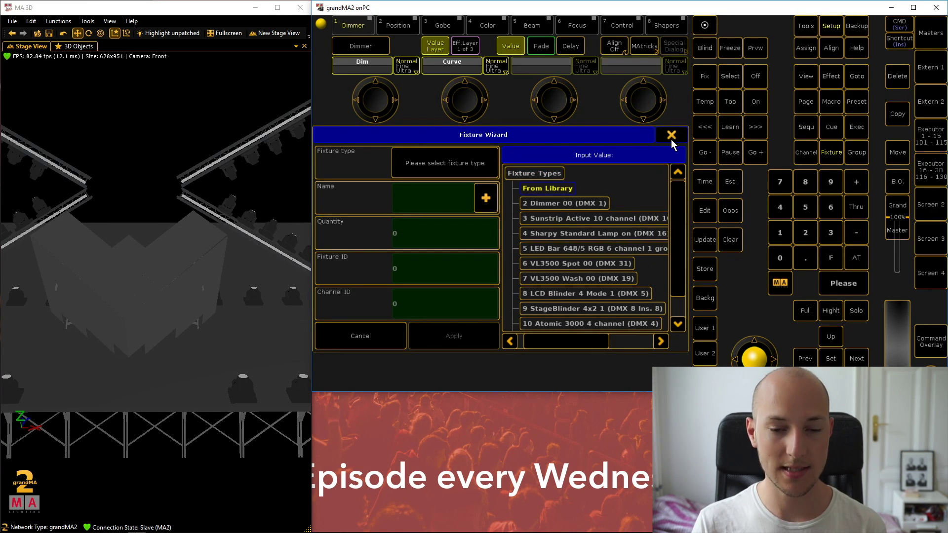
left_click(558, 188)
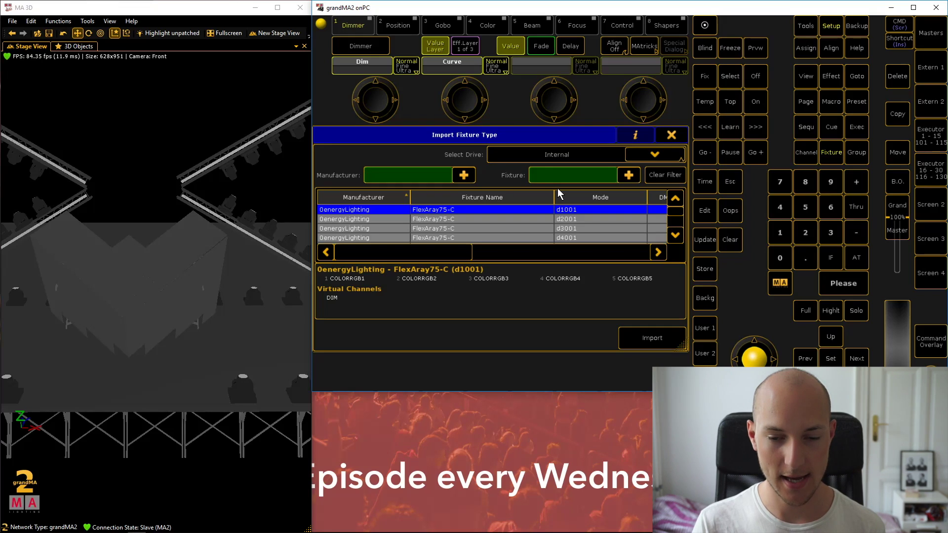
mouse_move(676, 213)
left_mouse_down()
mouse_move(684, 221)
mouse_move(684, 204)
left_mouse_up()
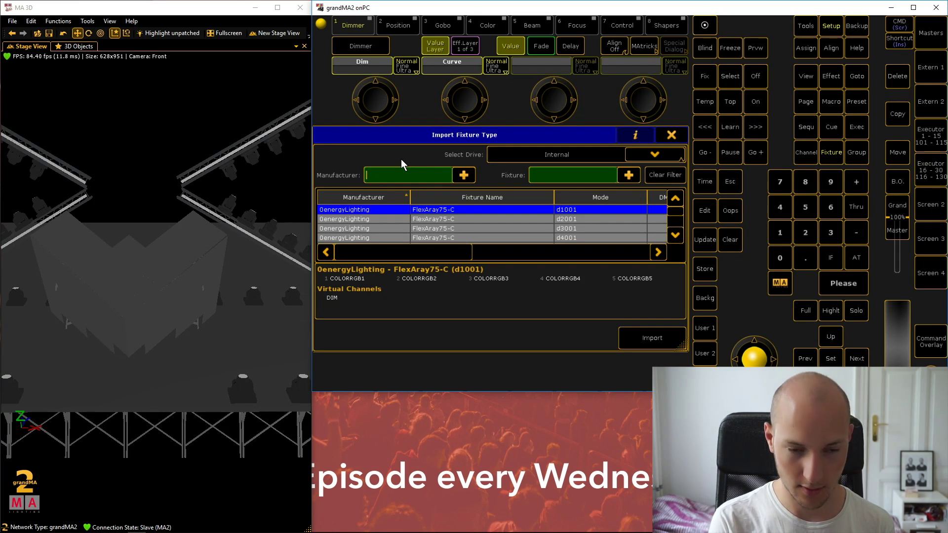
type("elation")
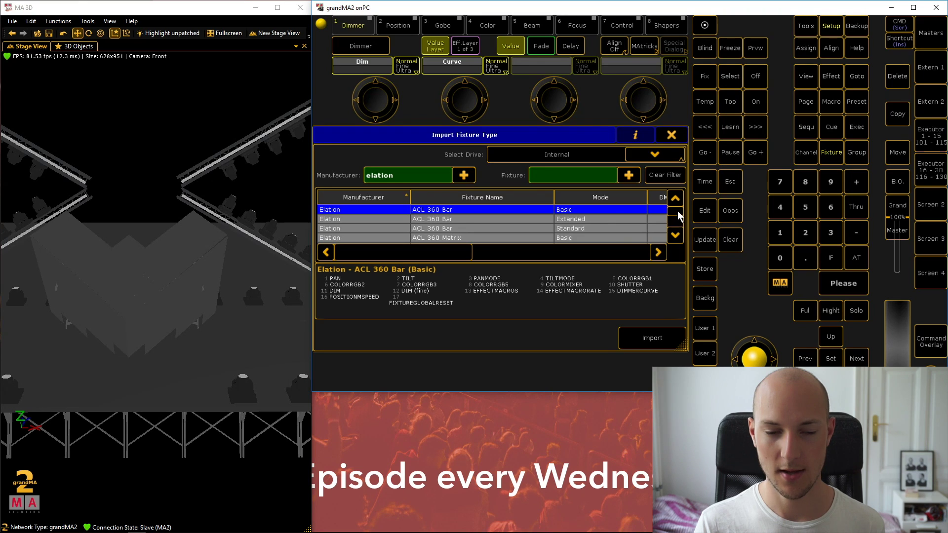
scroll(678, 215, "down", 15)
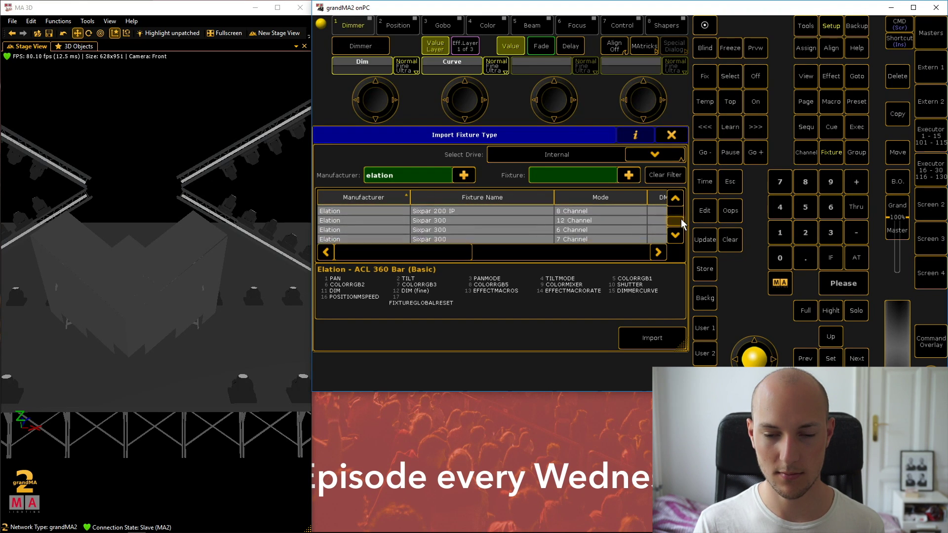
left_click_drag(680, 218, 680, 207)
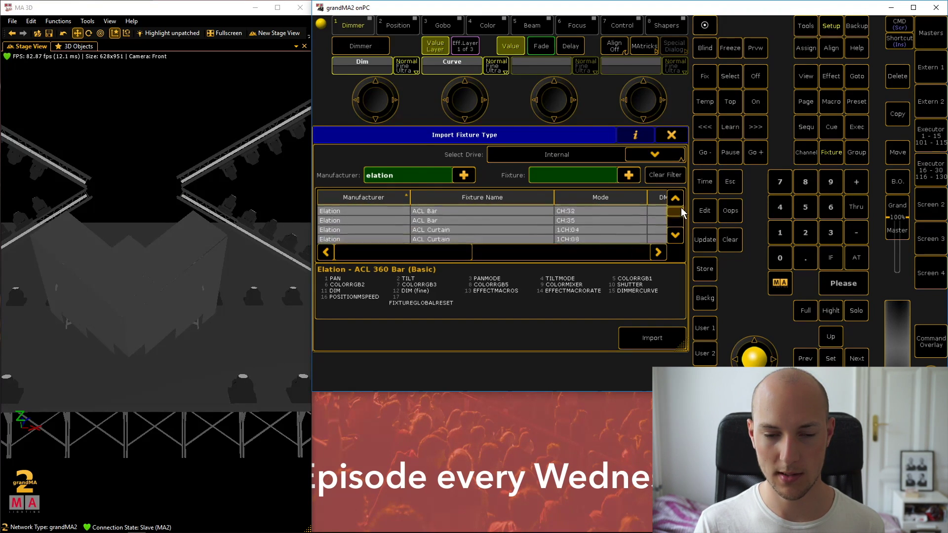
Filter the Elation fixtures by "flx" and import the Platinum FLX in Extended mode.
left_click(573, 174)
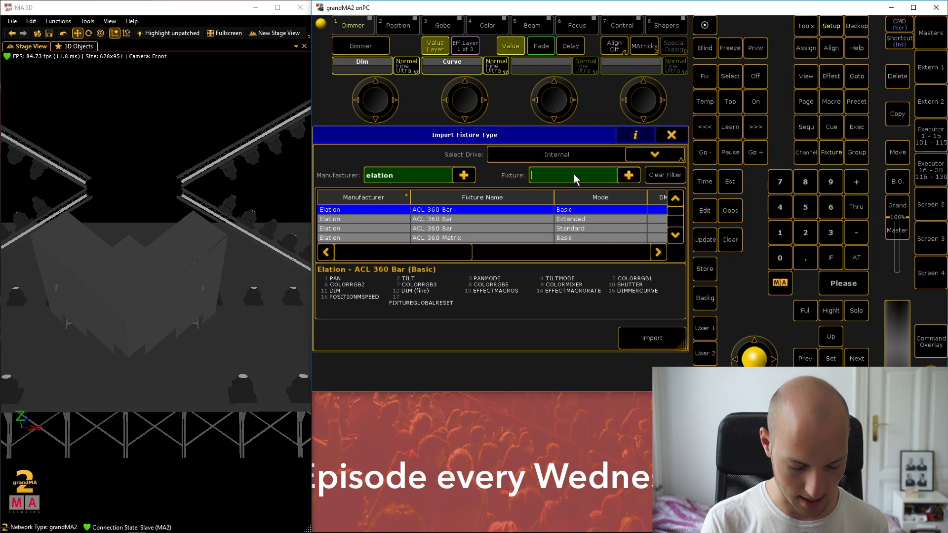
type("flx")
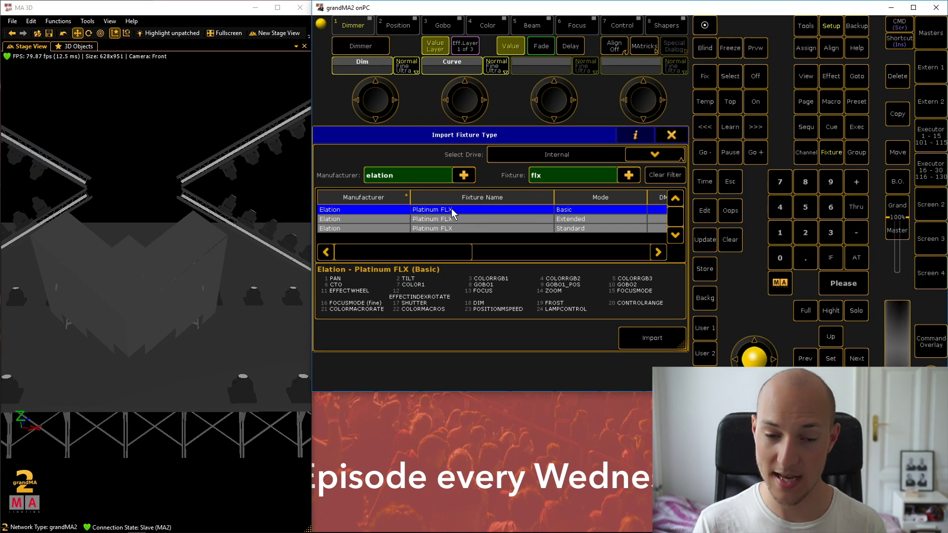
left_click(489, 219)
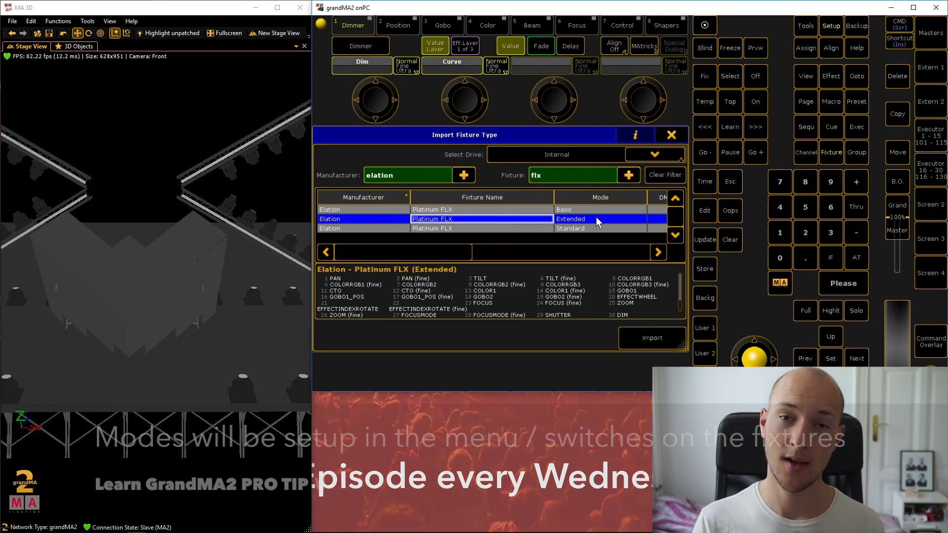
left_click(653, 338)
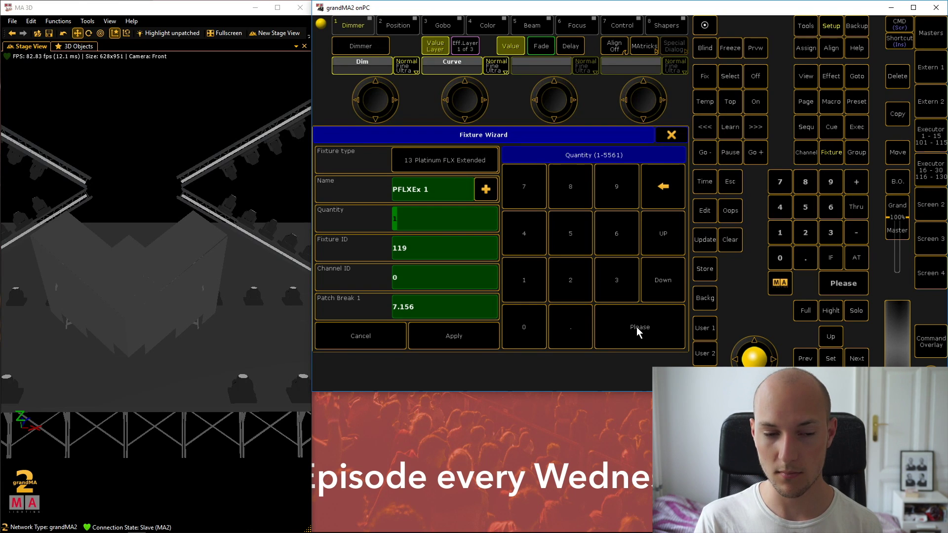
Name the first new Platinum FLX fixture "Behind Stage 1".
left_click(447, 195)
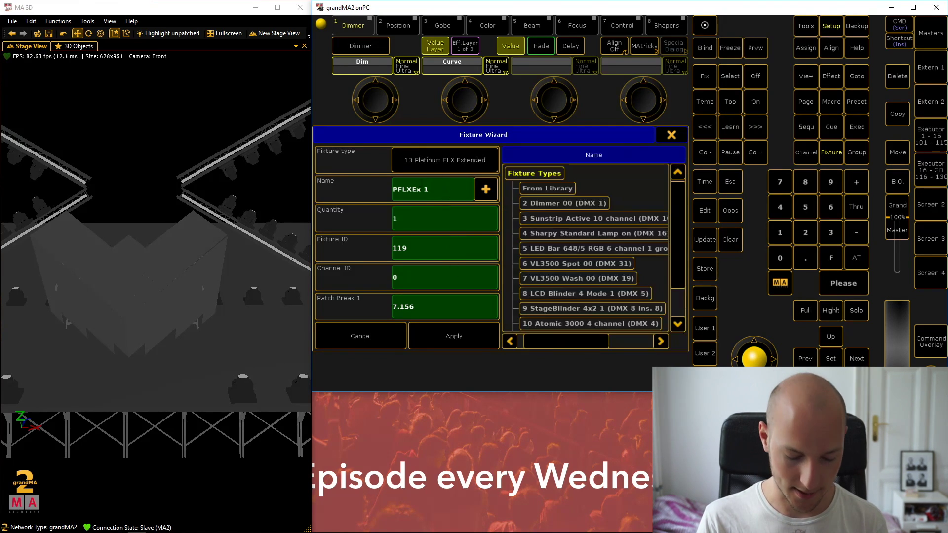
left_click_drag(447, 195, 344, 180)
type("Behin")
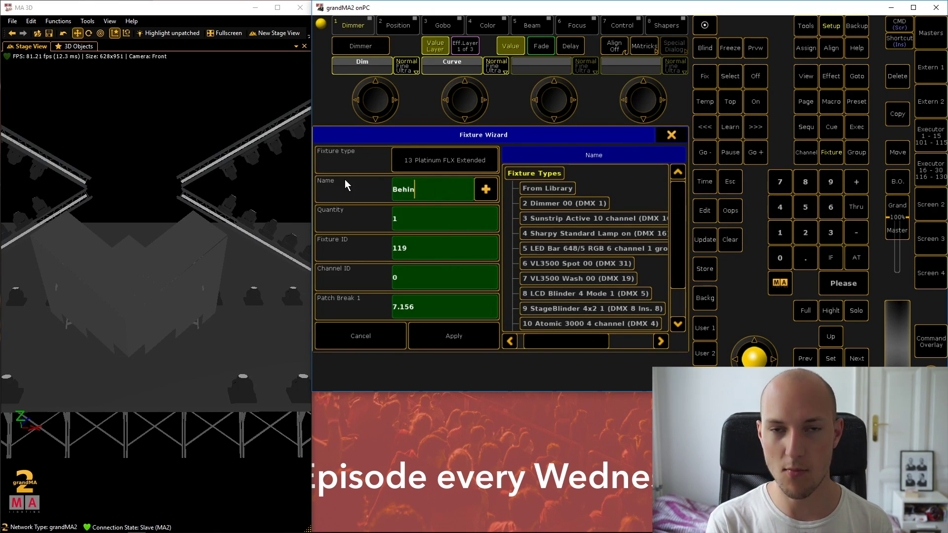
type("d Stage")
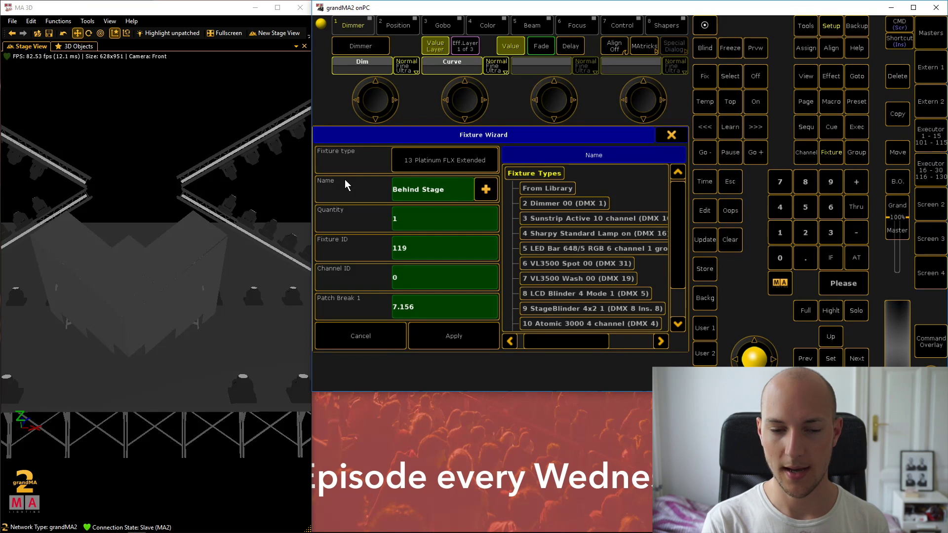
type("1")
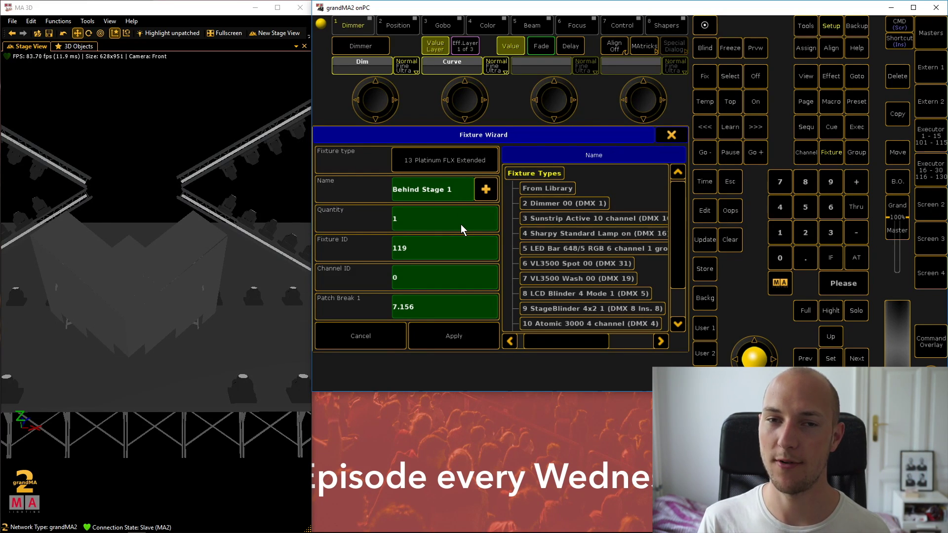
Set the quantity to 5 and the starting fixture ID to 201, and add the fixtures to the layer.
left_click(415, 218)
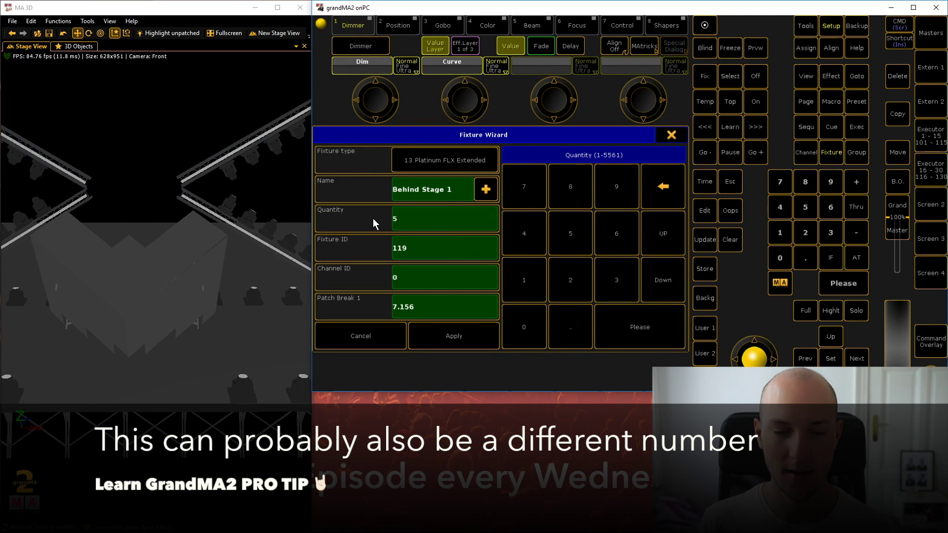
left_click(417, 252)
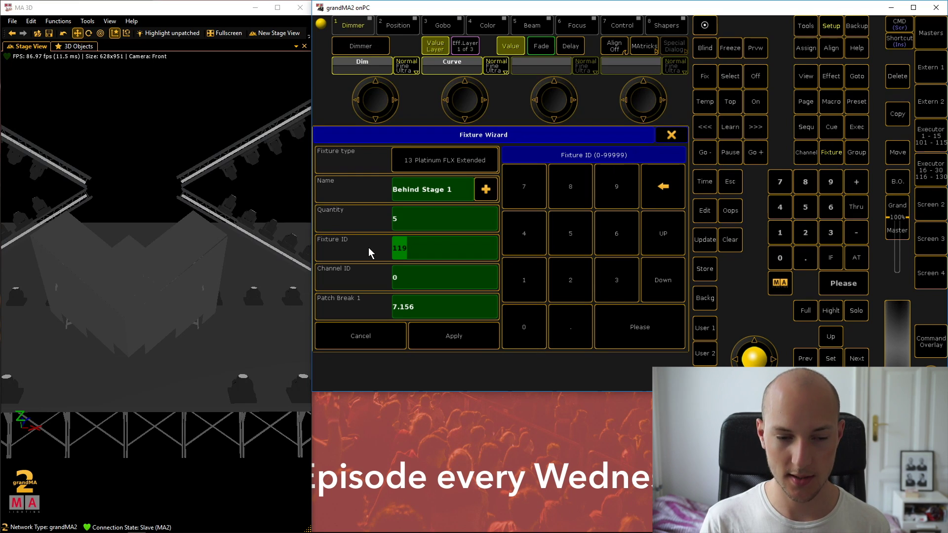
type("201")
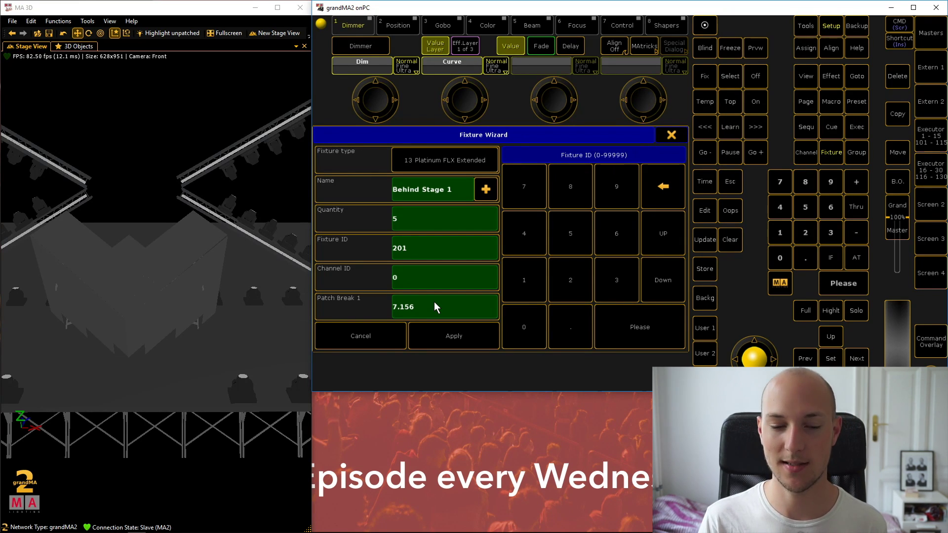
left_click(481, 330)
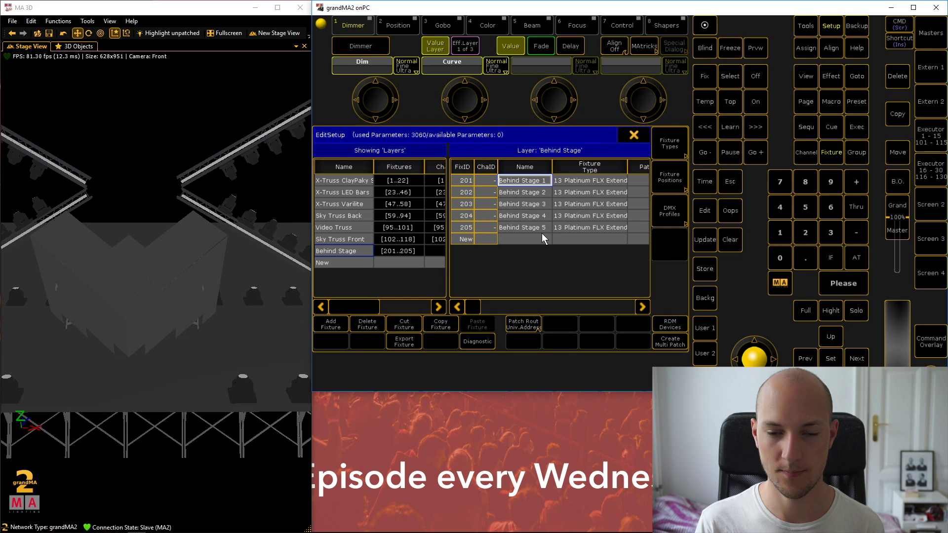
left_click(642, 135)
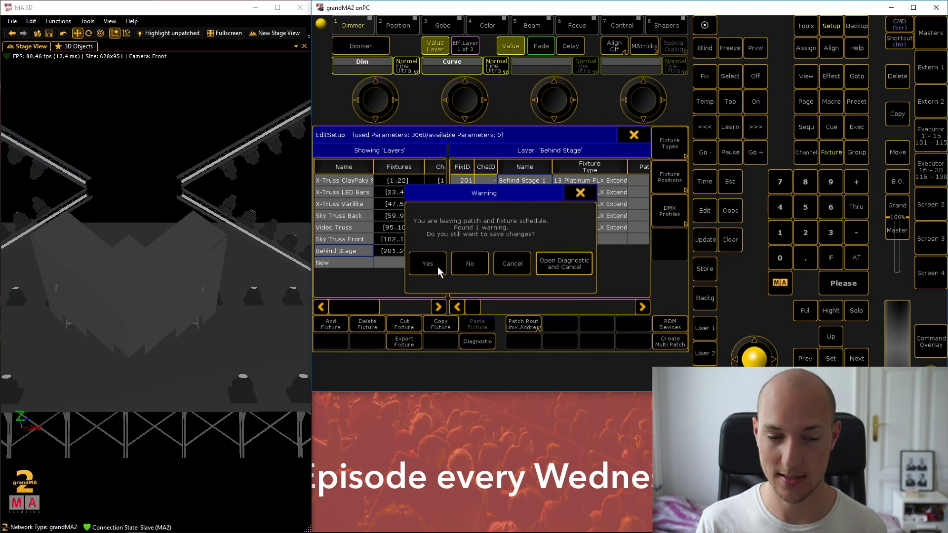
left_click_drag(514, 194, 520, 290)
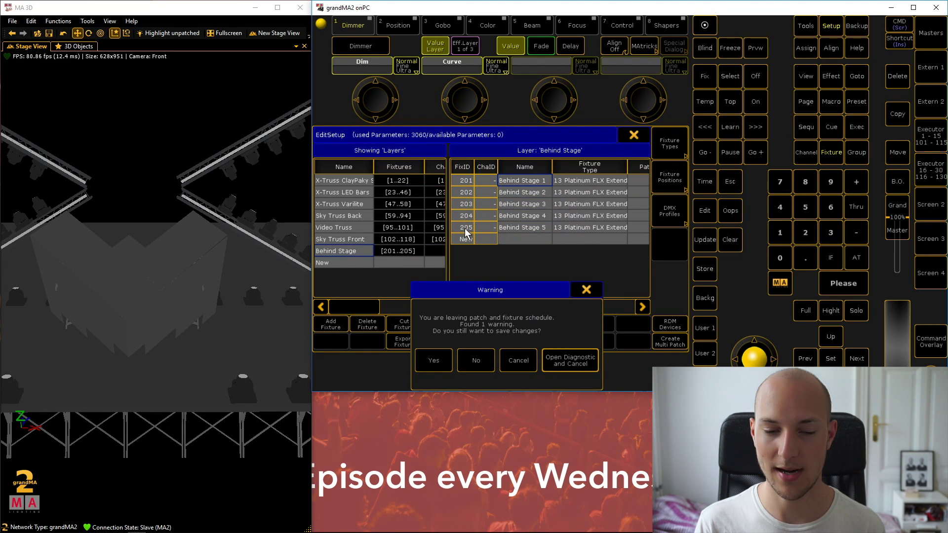
left_click_drag(530, 289, 537, 159)
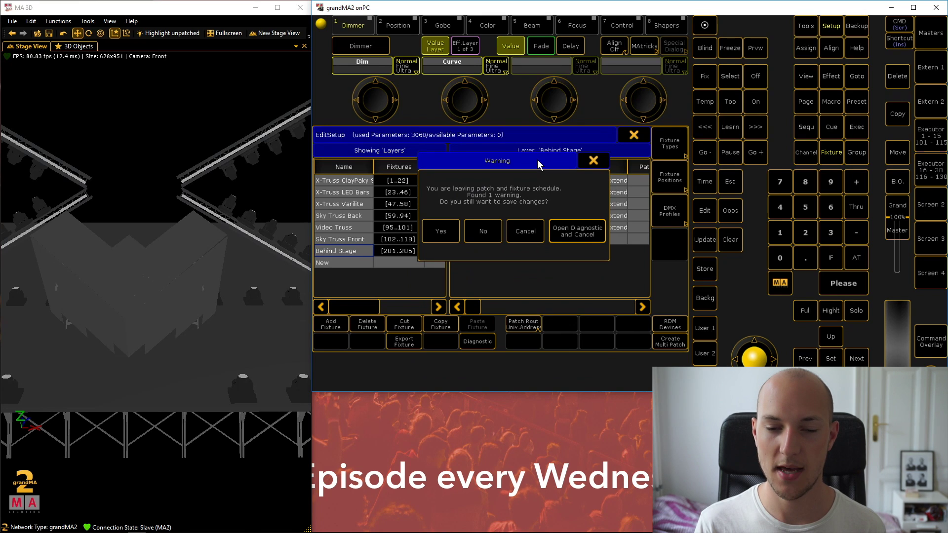
left_click(590, 163)
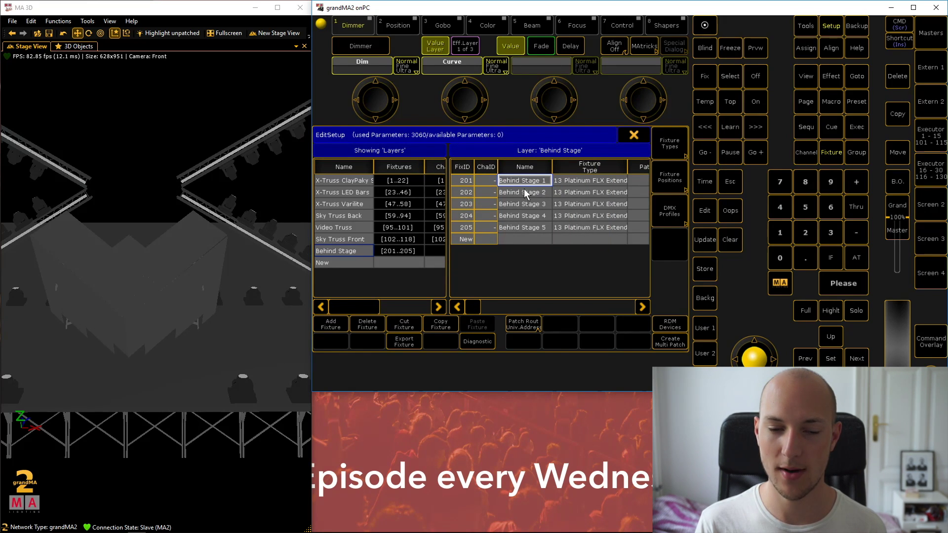
left_click_drag(520, 179, 531, 230)
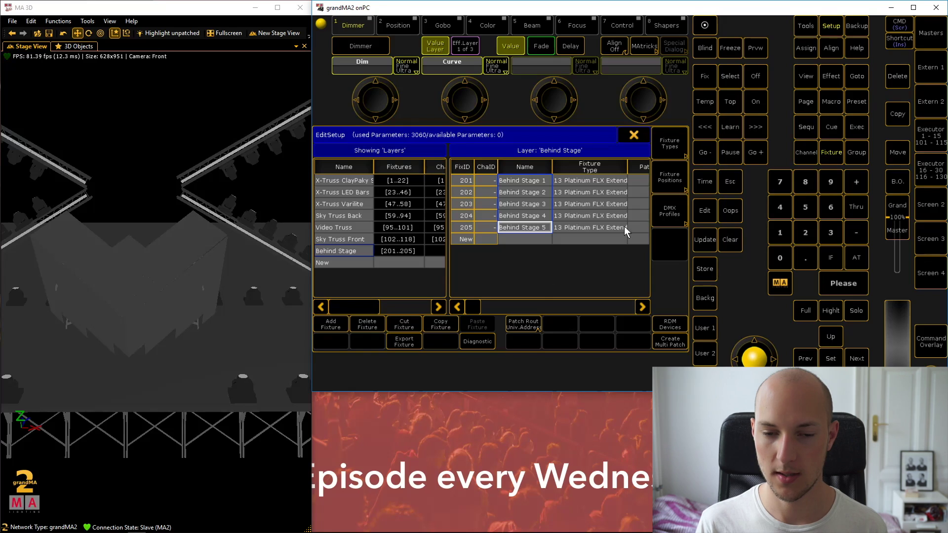
Leave the Patch & Fixture Schedule with the changes saved, and close Setup.
left_click(636, 138)
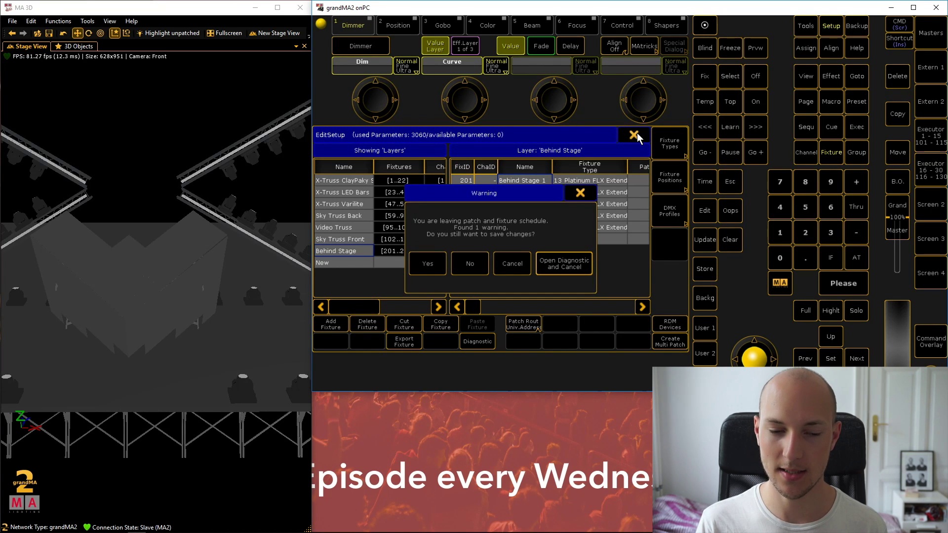
left_click(428, 264)
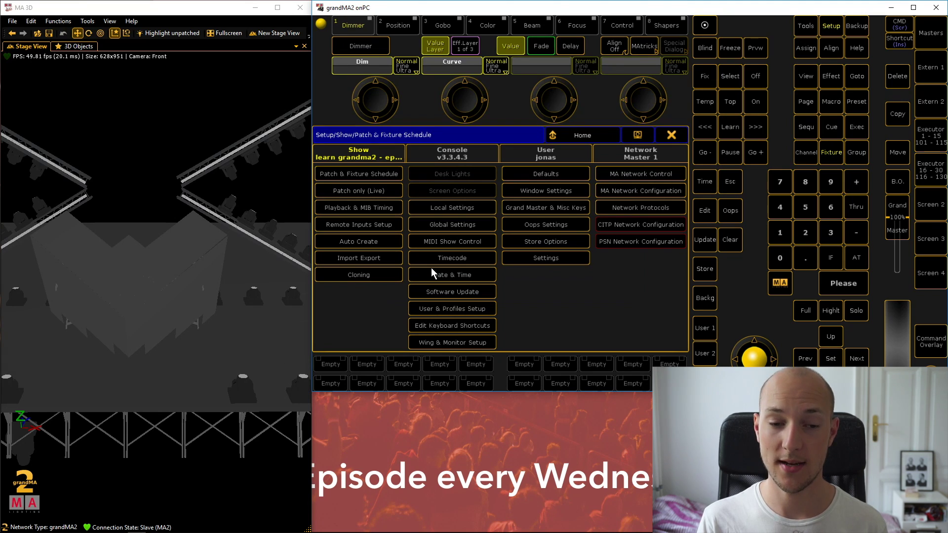
left_click(676, 136)
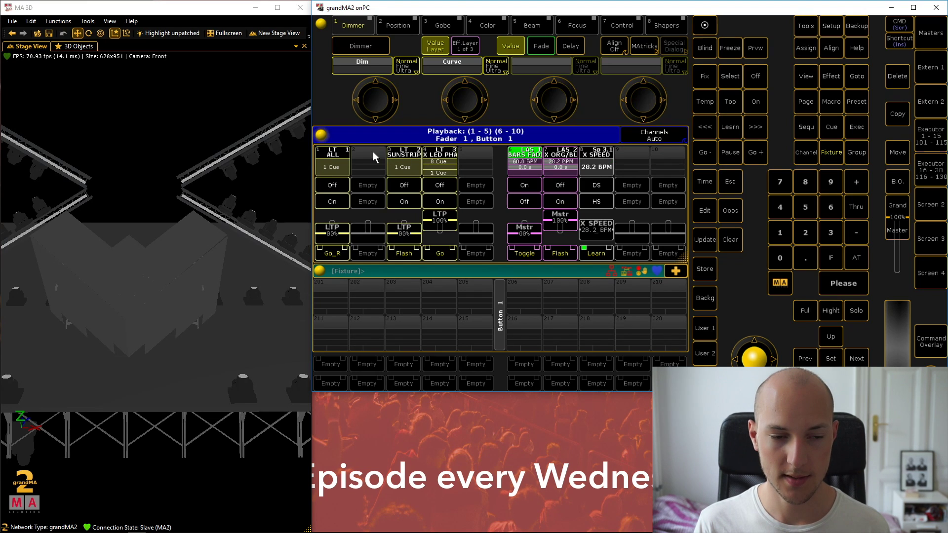
Delete the Playback window and create a Fixture sheet in its place.
left_click(320, 137)
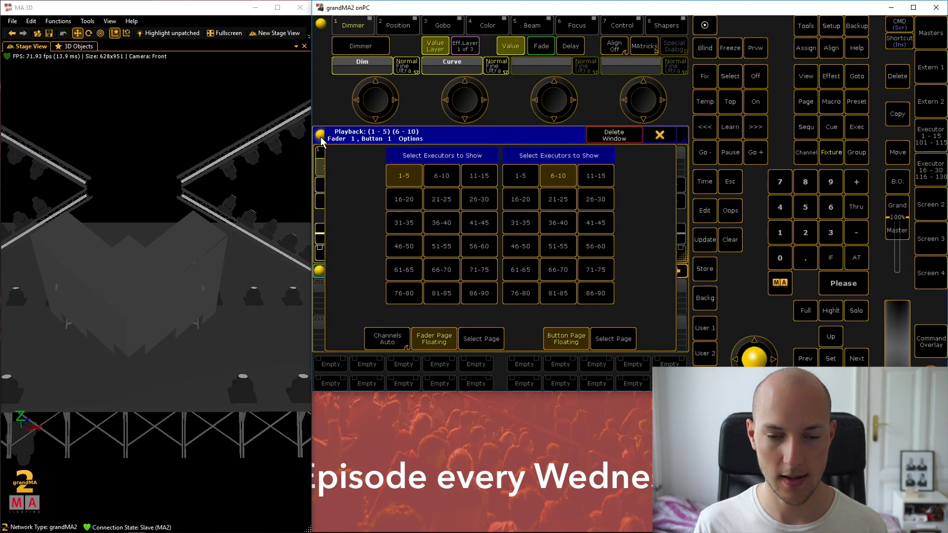
left_click(605, 139)
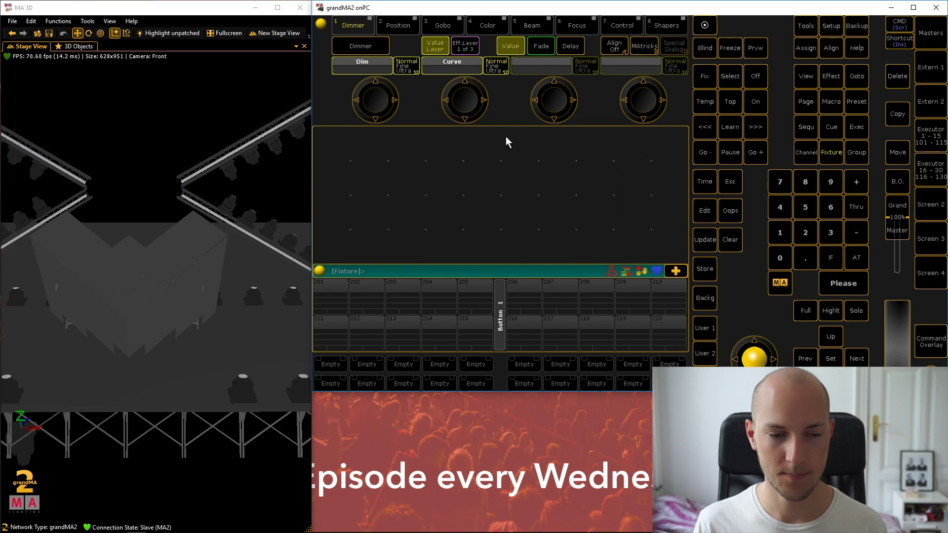
left_click(318, 136)
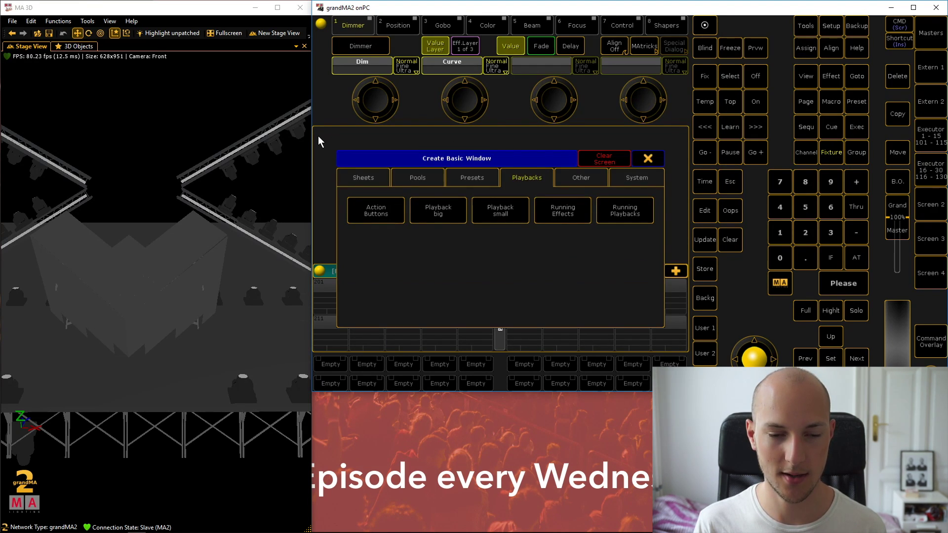
left_click(380, 175)
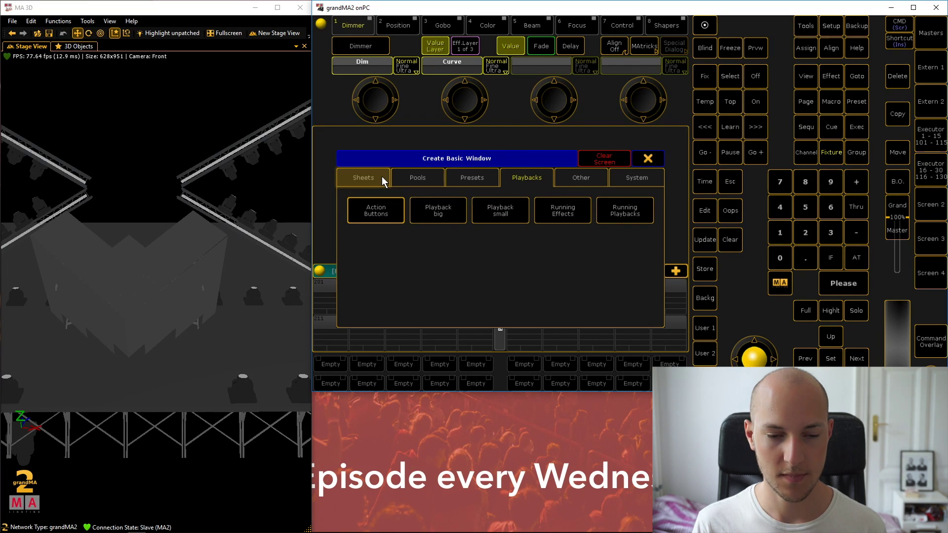
left_click(490, 212)
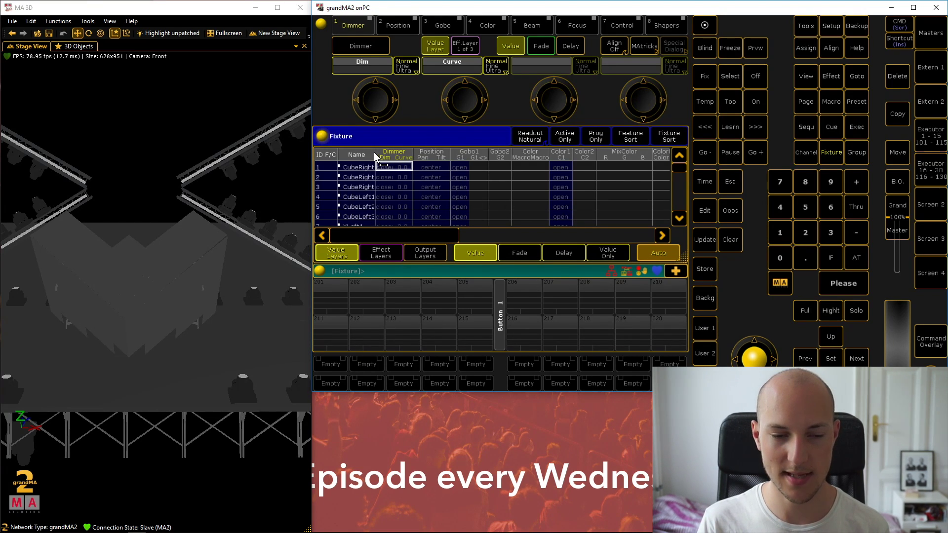
Widen the Fixture sheet's Name column and select fixtures 201 to 205, Behind Stage 1 to Behind Stage 5.
left_click_drag(375, 152, 419, 150)
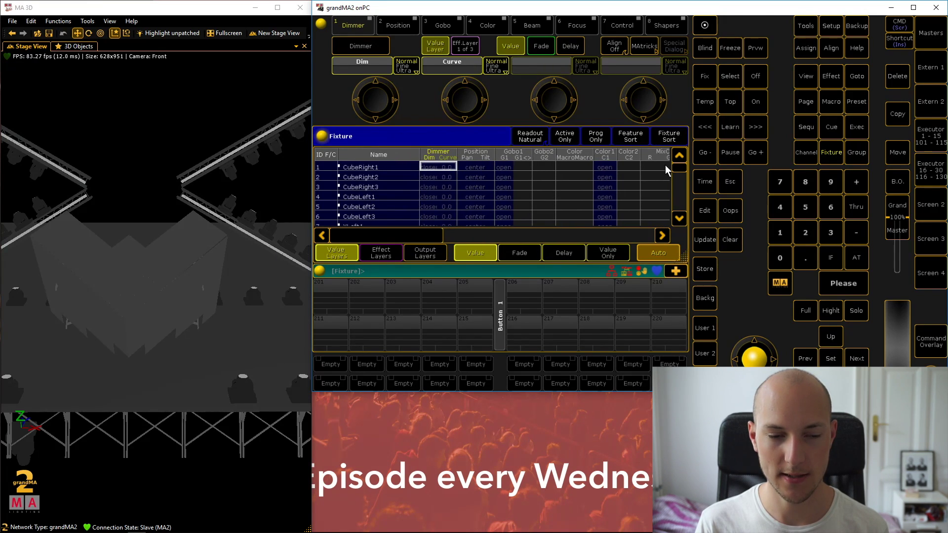
left_click_drag(682, 167, 689, 199)
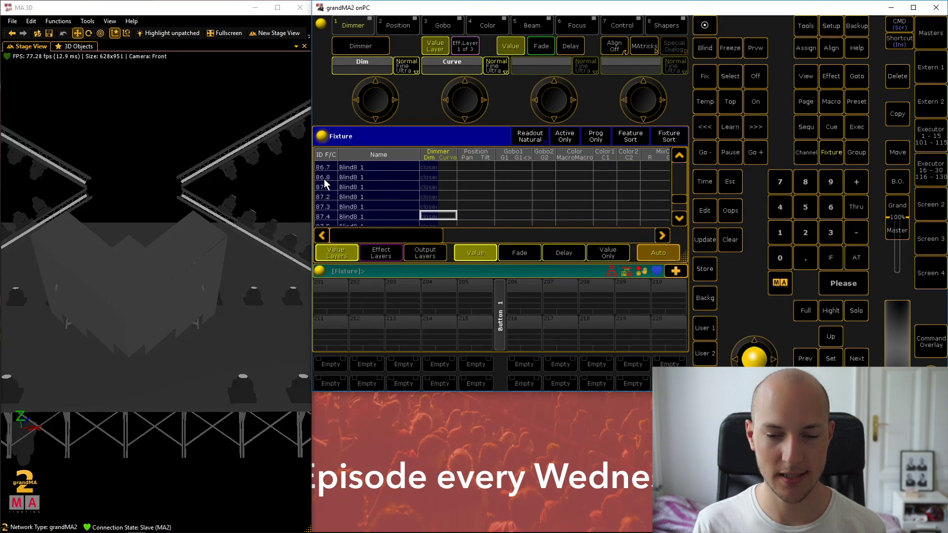
left_click_drag(680, 202, 682, 205)
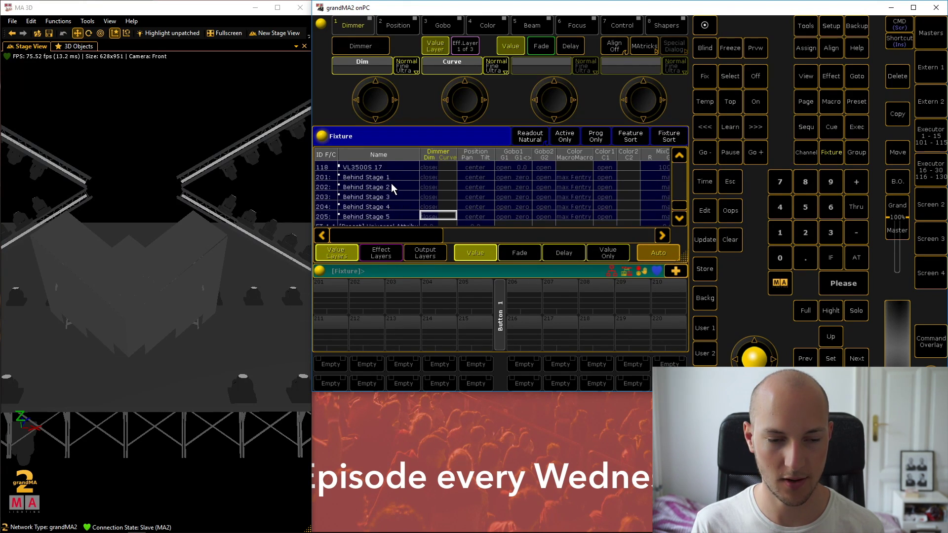
left_click_drag(386, 177, 396, 212)
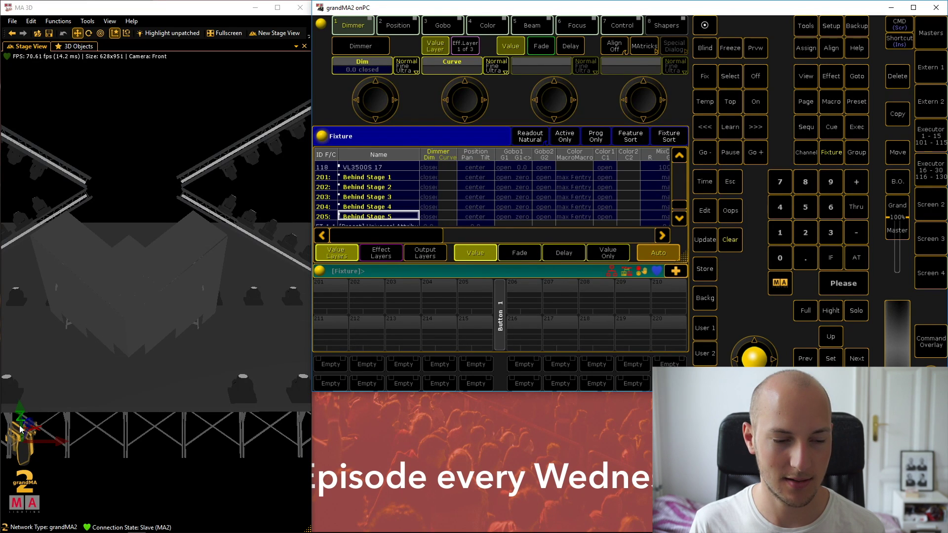
Raise the five selected Behind Stage fixtures along the Z axis until they are above the stage deck.
right_click_drag(147, 332, 284, 91)
right_click_drag(188, 319, 210, 336)
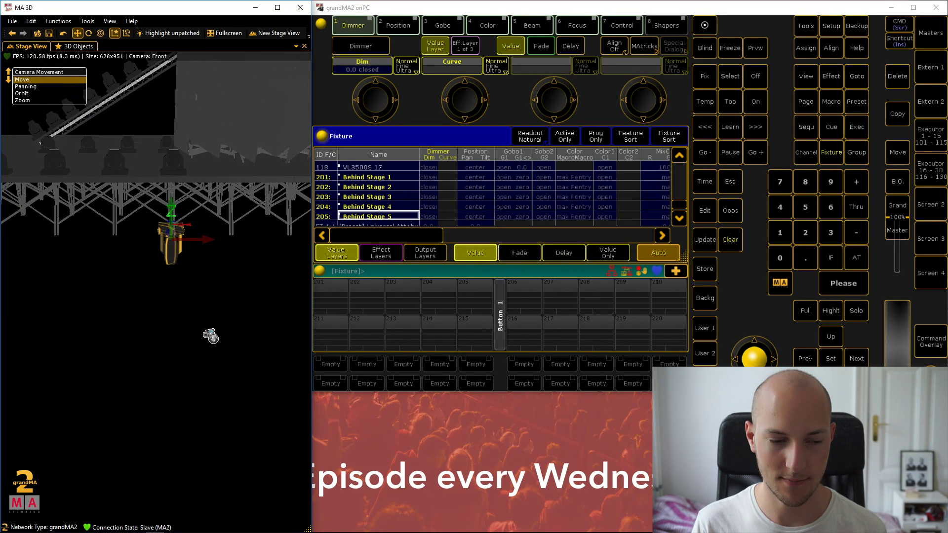
right_click_drag(245, 235, 217, 171)
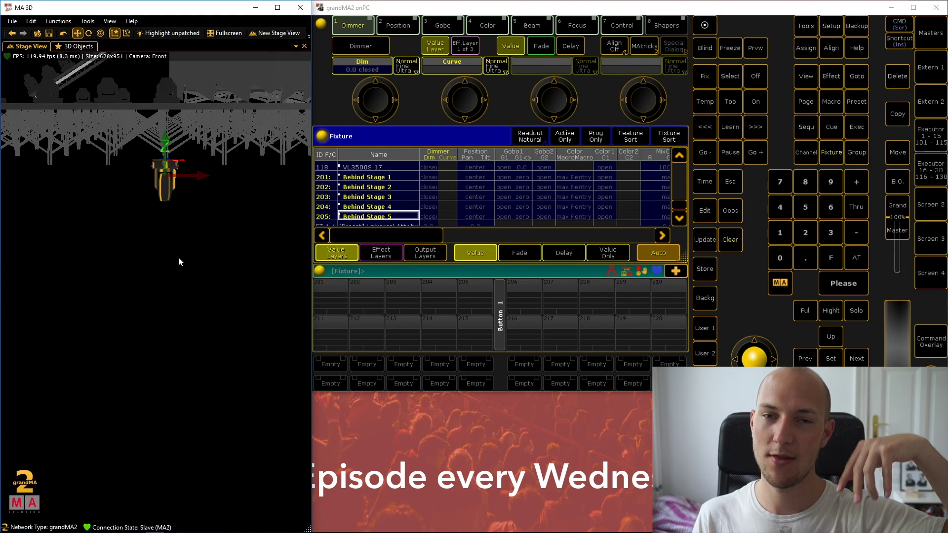
left_click_drag(216, 195, 117, 444)
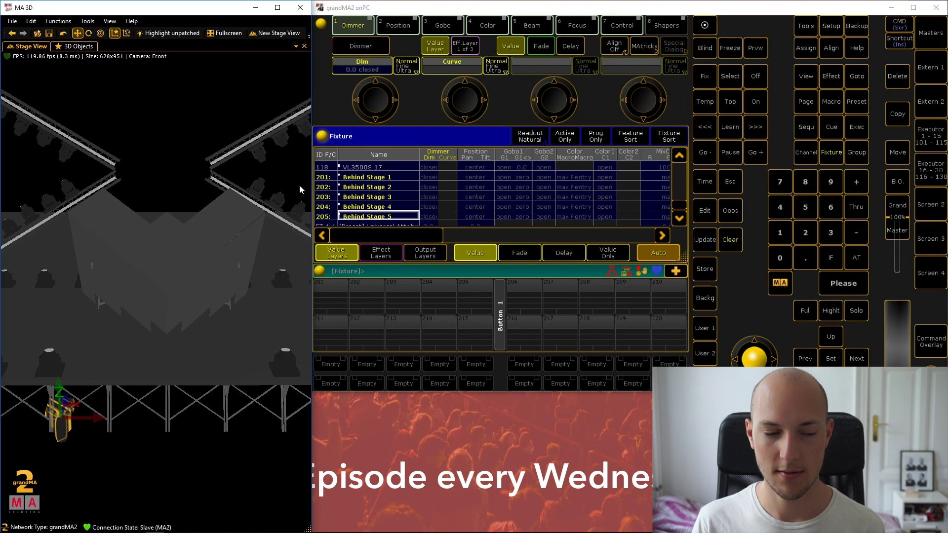
right_click_drag(167, 376, 266, 118)
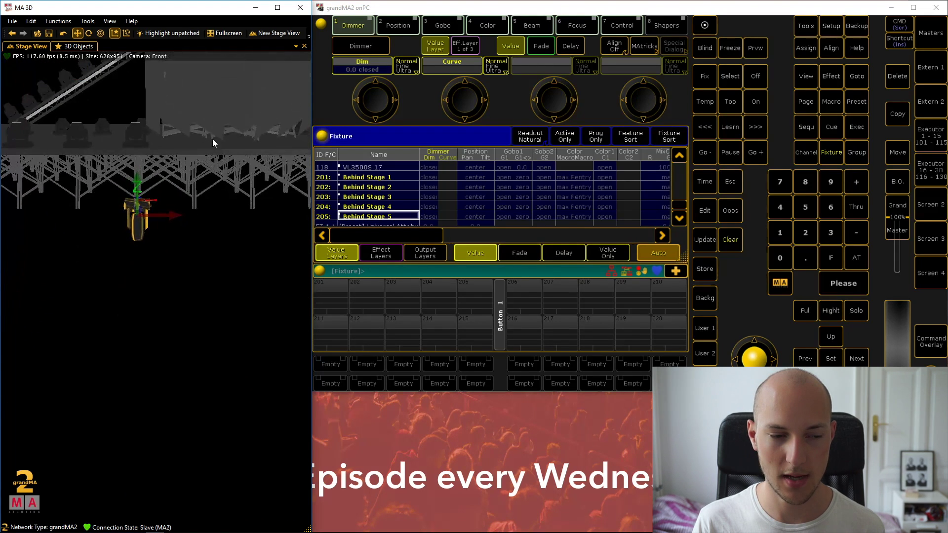
middle_click_drag(159, 201, 269, 210)
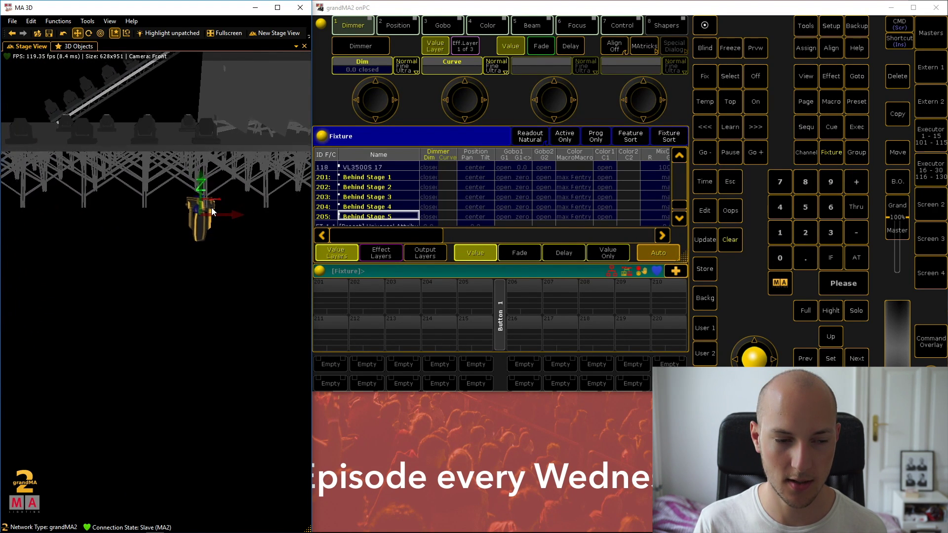
scroll(211, 217, "up", 5)
scroll(207, 220, "up", 3)
mouse_move(207, 221)
right_mouse_down()
mouse_move(239, 227)
mouse_move(219, 219)
right_mouse_up()
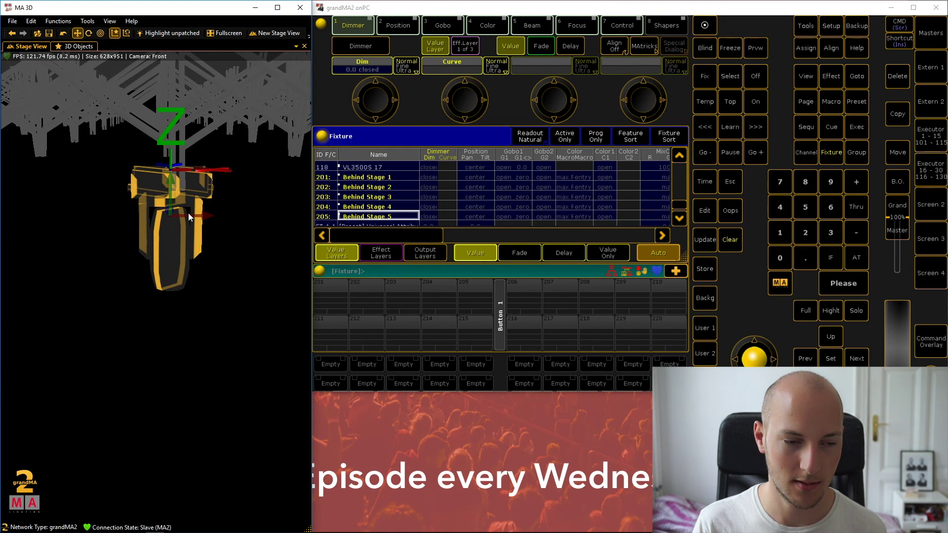
left_click_drag(171, 181, 166, 193)
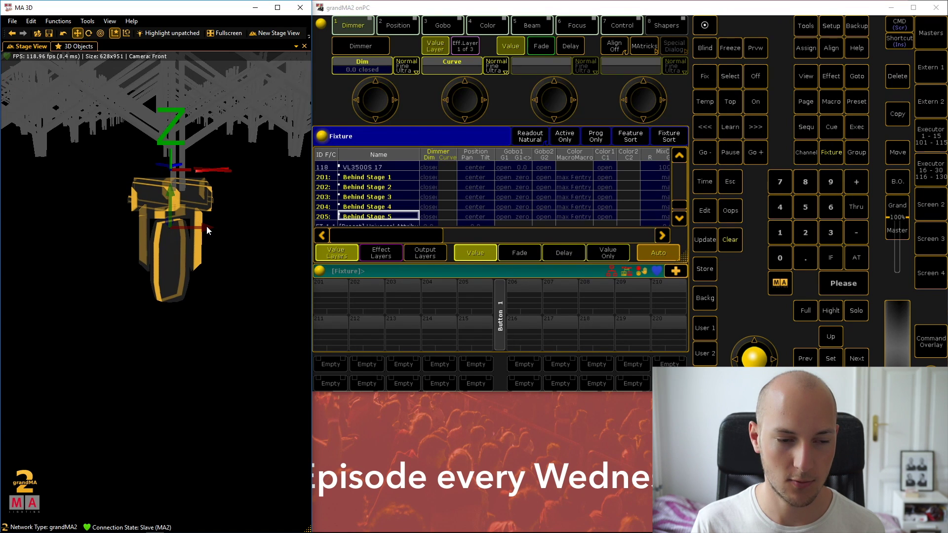
left_click_drag(207, 226, 141, 145)
middle_click_drag(202, 183, 176, 333)
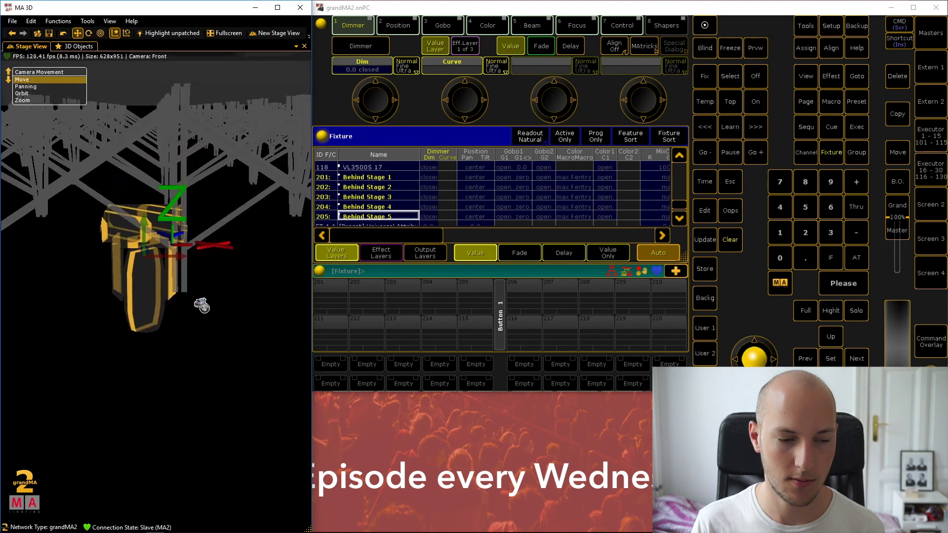
scroll(176, 237, "down", 8)
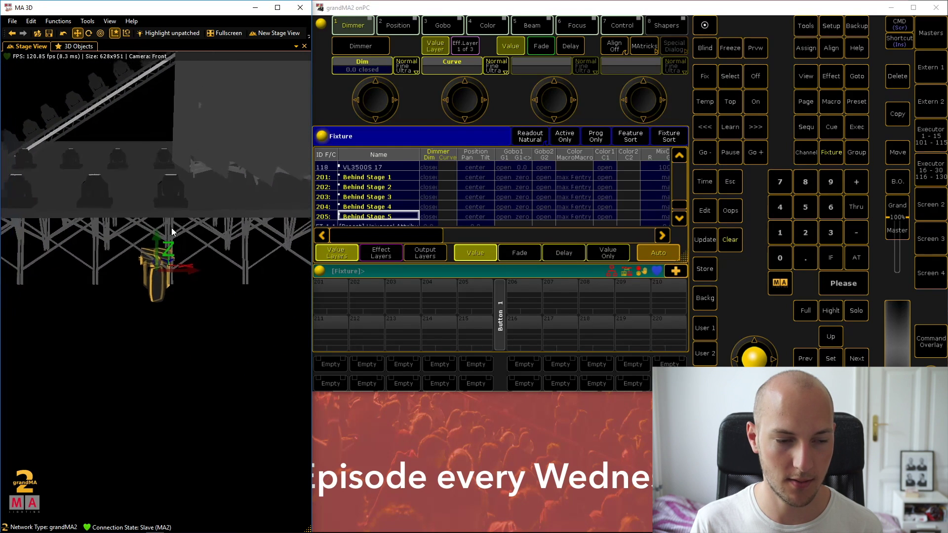
left_click_drag(163, 234, 157, 127)
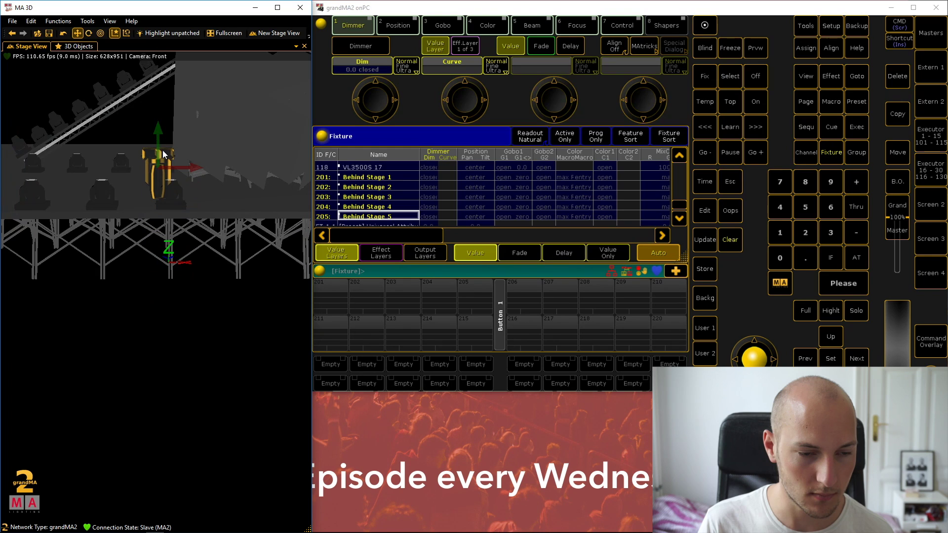
Rotate the selected fixtures by about 180° around a horizontal axis so they stand upright.
middle_click_drag(194, 197, 225, 199)
scroll(226, 200, "up", 1)
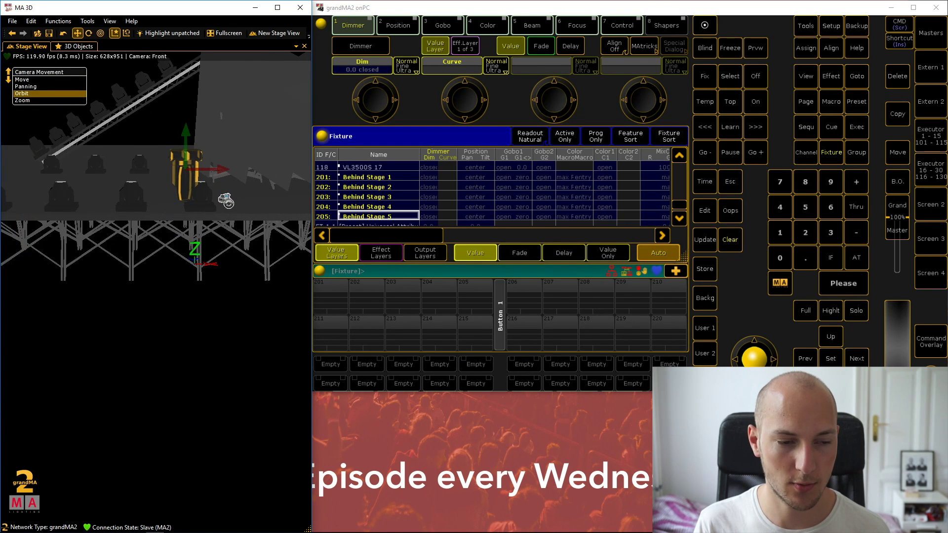
right_click_drag(227, 200, 227, 201)
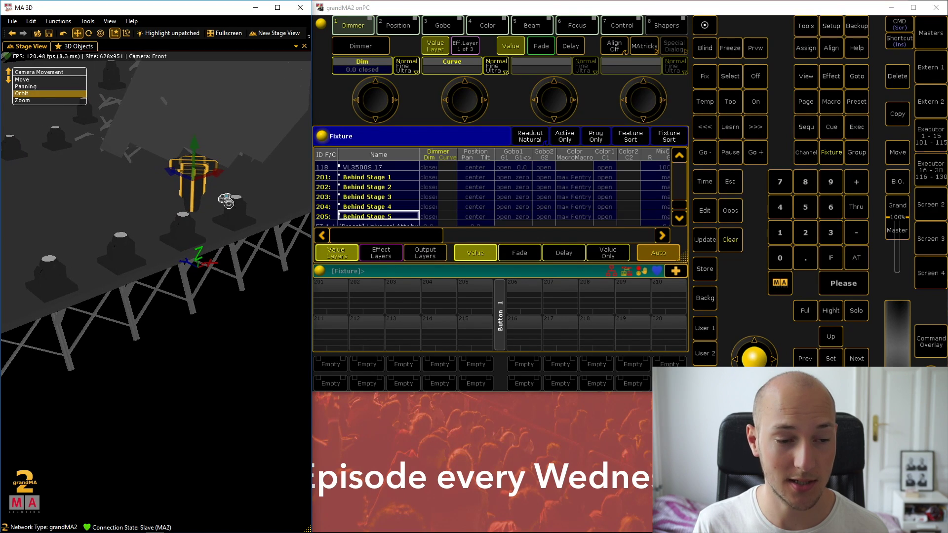
scroll(201, 202, "up", 5)
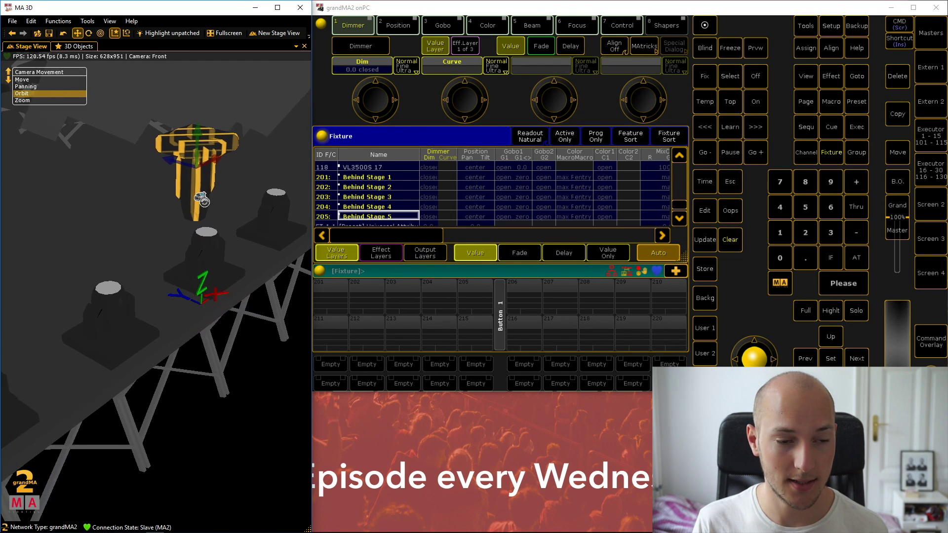
right_click_drag(202, 199, 205, 203)
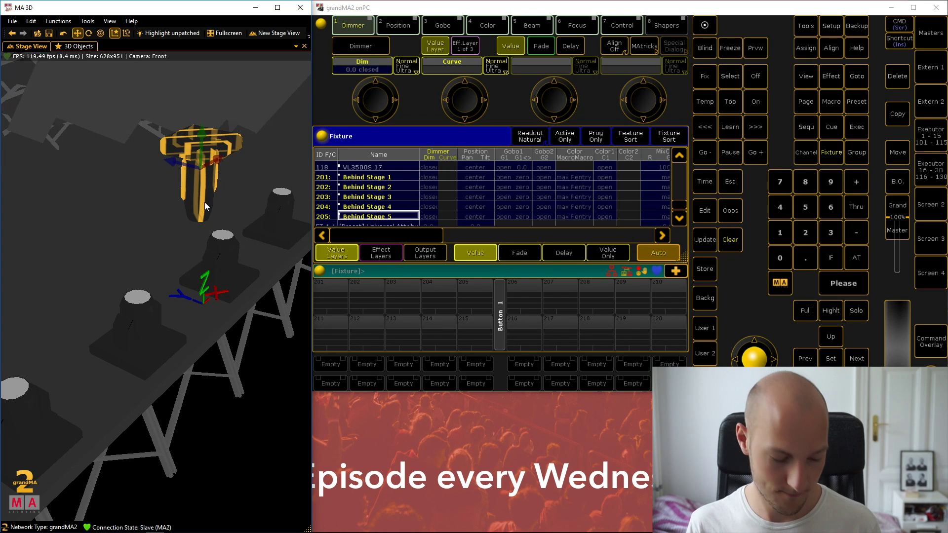
left_click(204, 203)
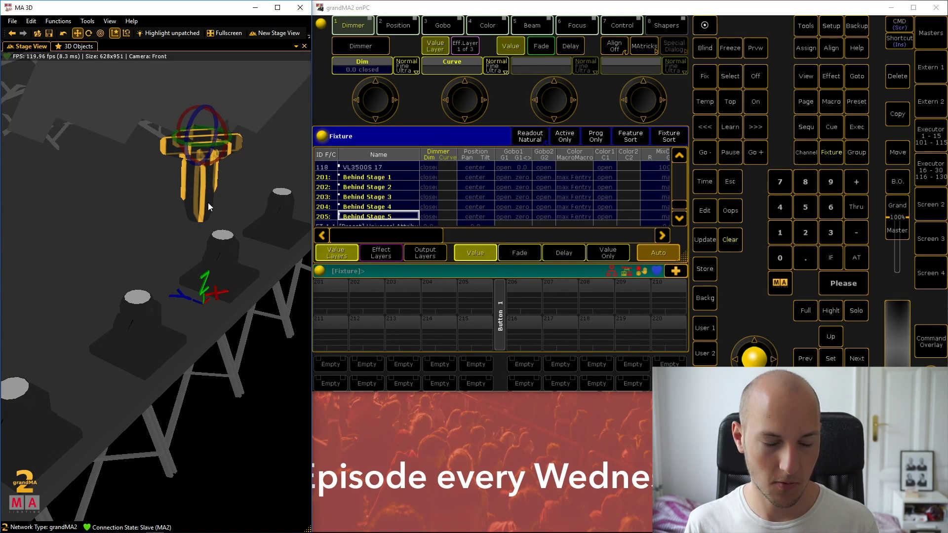
left_click(222, 111)
left_click(203, 138)
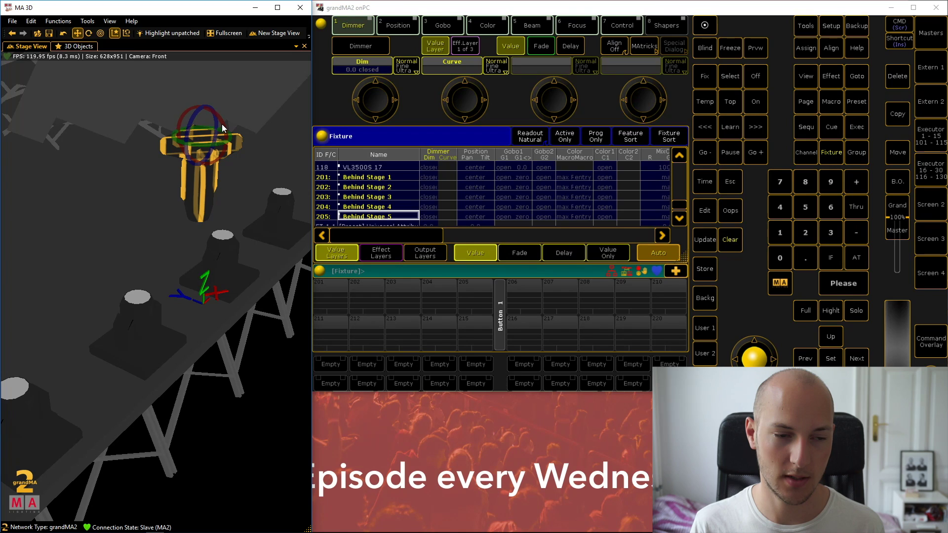
middle_click_drag(234, 157, 245, 171)
left_click_drag(186, 117, 185, 118)
scroll(185, 118, "down", 10)
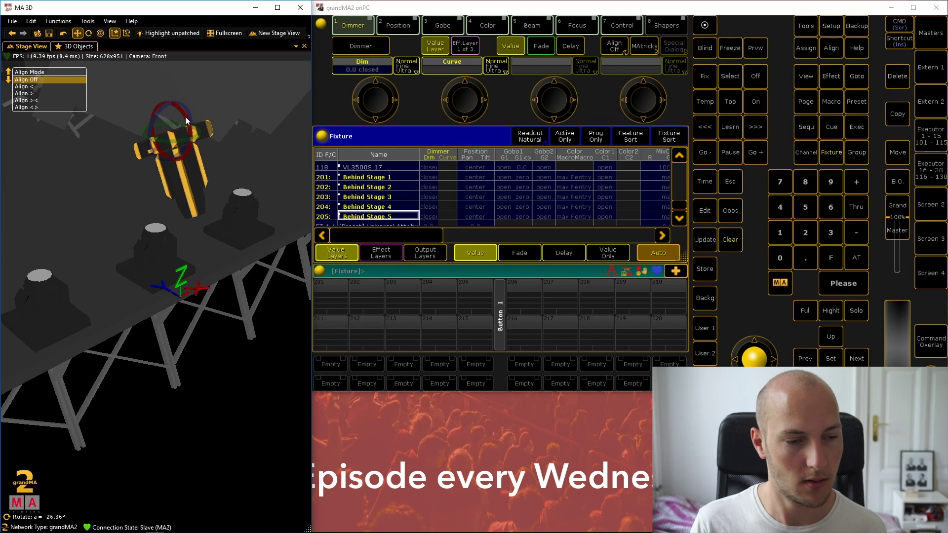
scroll(185, 116, "down", 12)
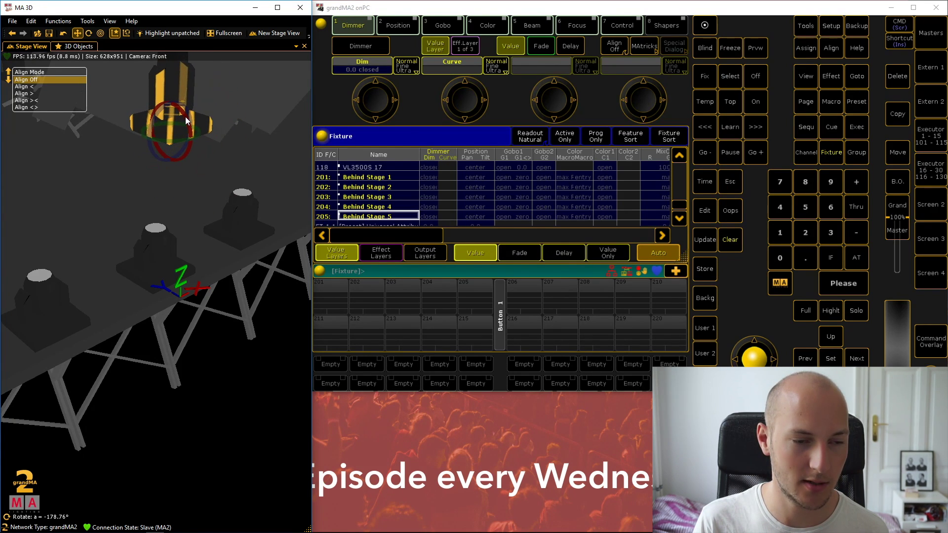
scroll(185, 117, "down", 1)
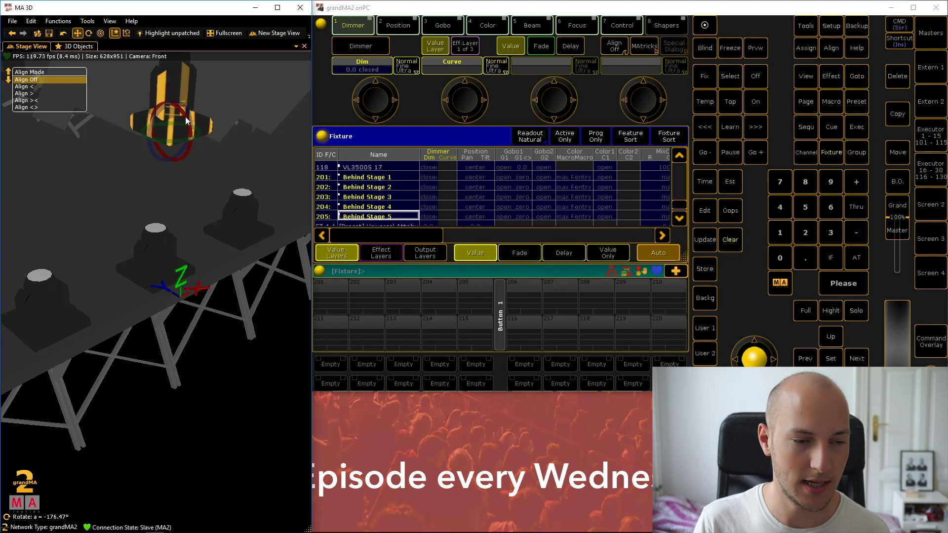
scroll(185, 116, "down", 2)
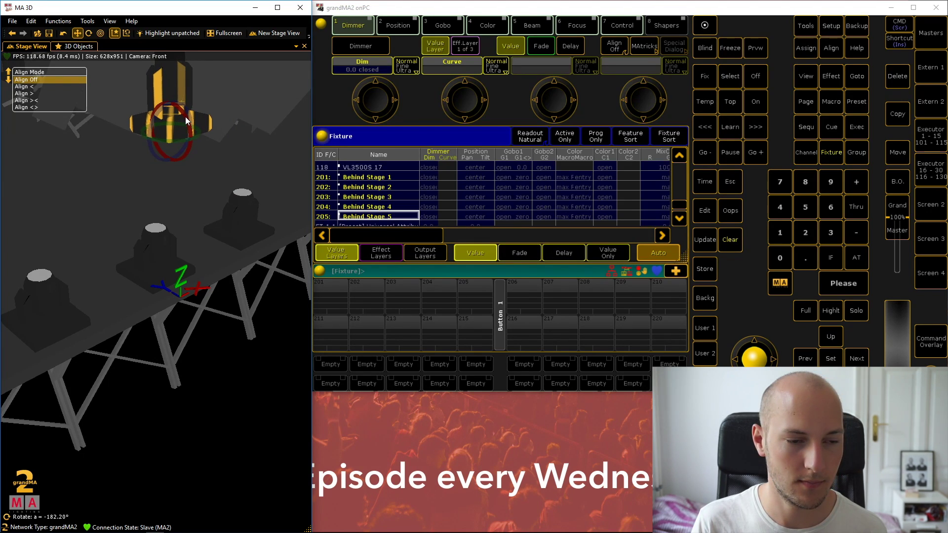
left_click(186, 116)
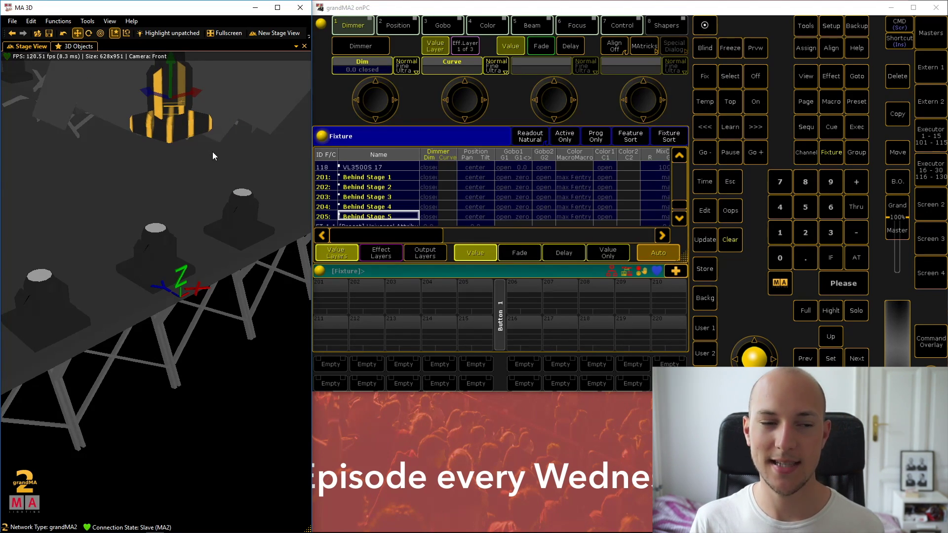
Inspect the turned fixtures from several angles and distances, ending on an overview of the whole stage.
middle_click_drag(213, 152, 208, 149)
right_click_drag(208, 153, 81, 289)
scroll(231, 227, "up", 1)
scroll(230, 227, "down", 2)
scroll(230, 227, "up", 3)
left_click_drag(81, 288, 186, 185)
right_click_drag(187, 189, 181, 344)
scroll(188, 257, "down", 1)
scroll(183, 349, "down", 2)
left_click_drag(182, 346, 160, 323)
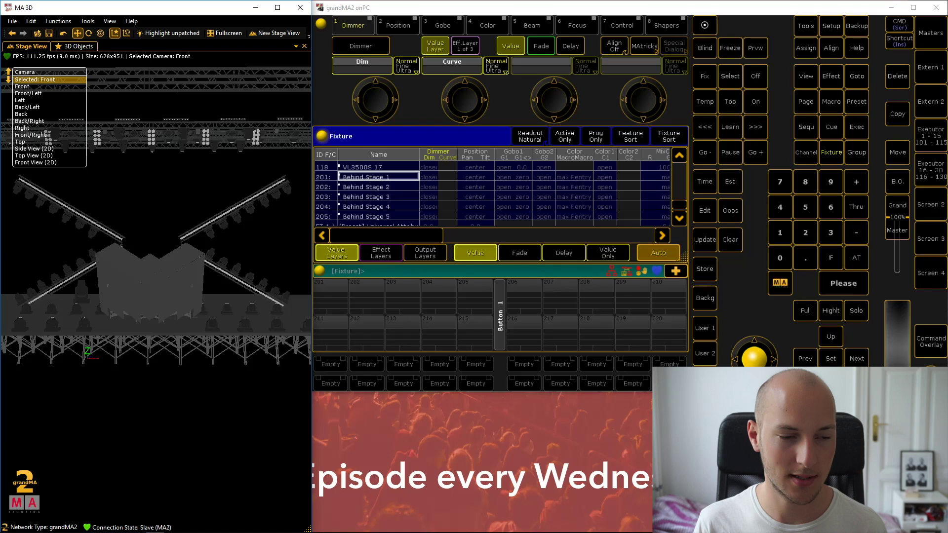
Look through the stage view's preset cameras, including Front and Front/Left.
left_click(36, 163)
key("Page_Down")
key("Page_Down")
key("Page_Down")
key("Page_Down")
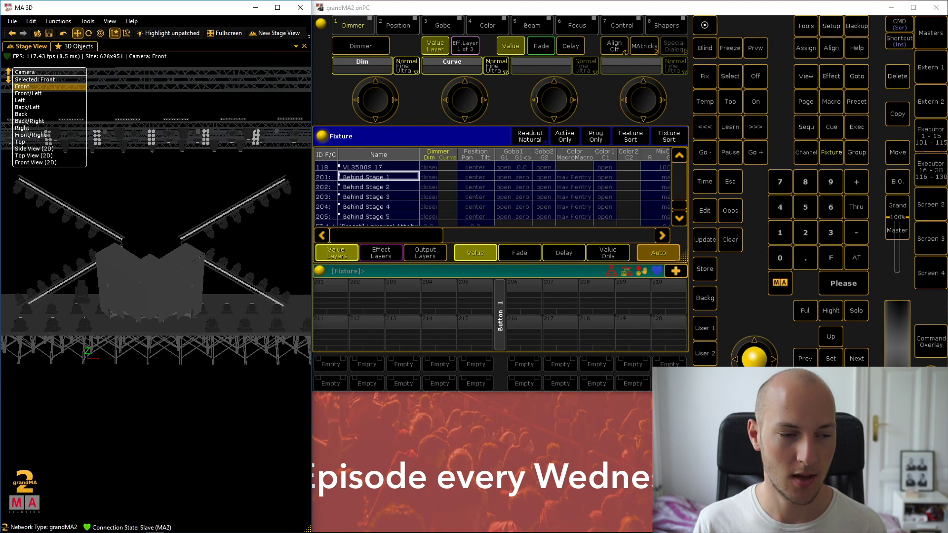
left_click(23, 86)
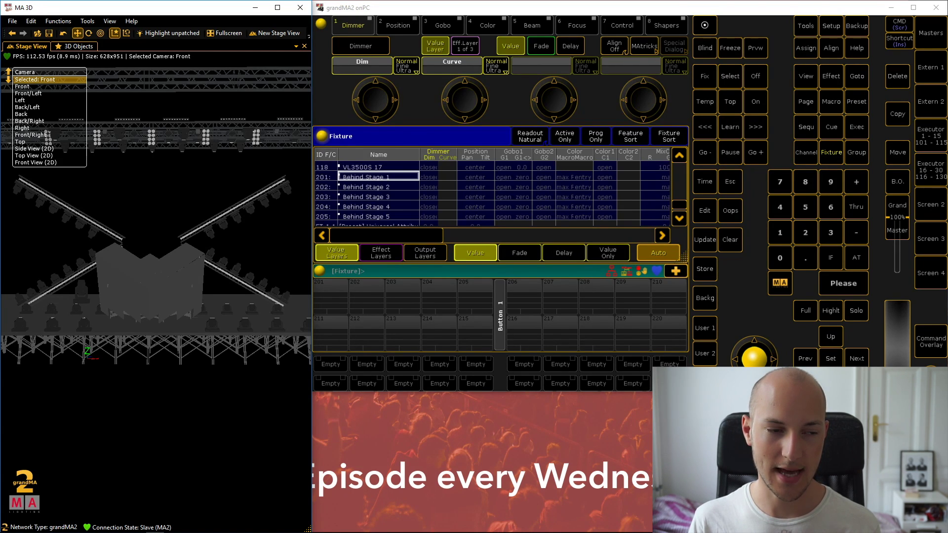
key("Page_Down")
key("Page_Down")
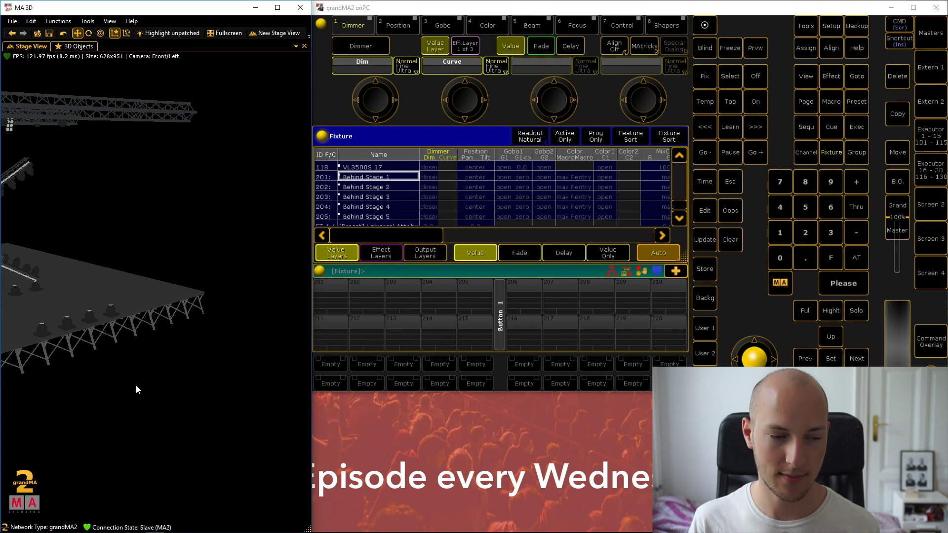
left_click_drag(135, 386, 323, 340)
right_click_drag(322, 340, 248, 332)
scroll(204, 410, "down", 1)
scroll(204, 409, "up", 1)
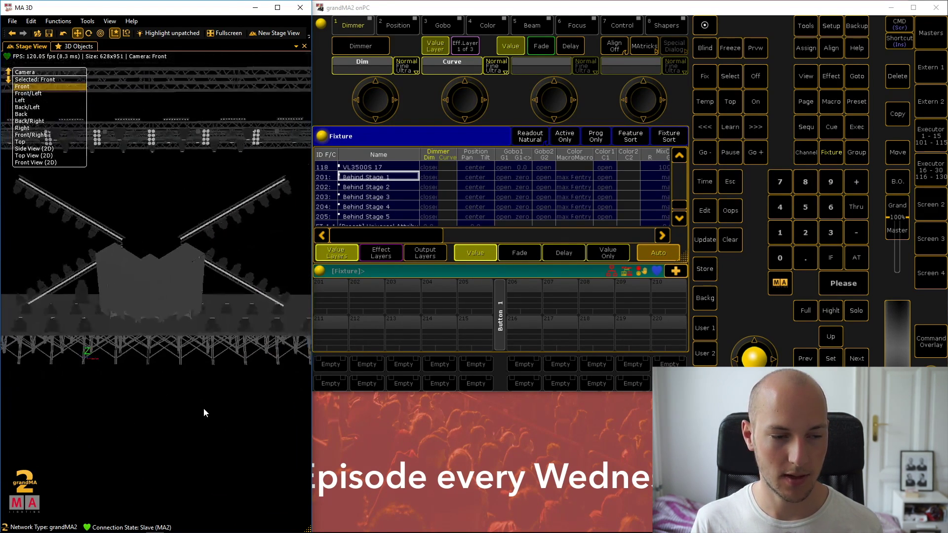
scroll(204, 409, "down", 1)
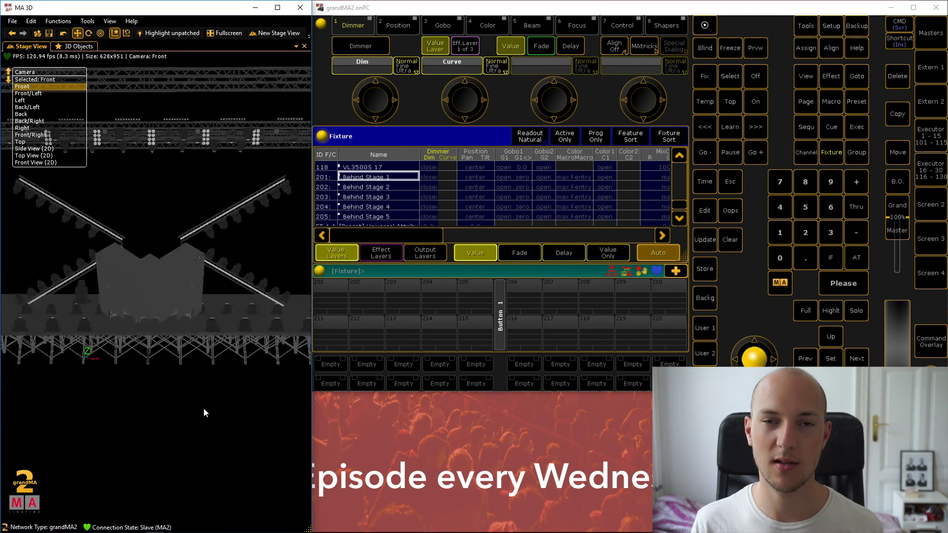
scroll(203, 409, "up", 1)
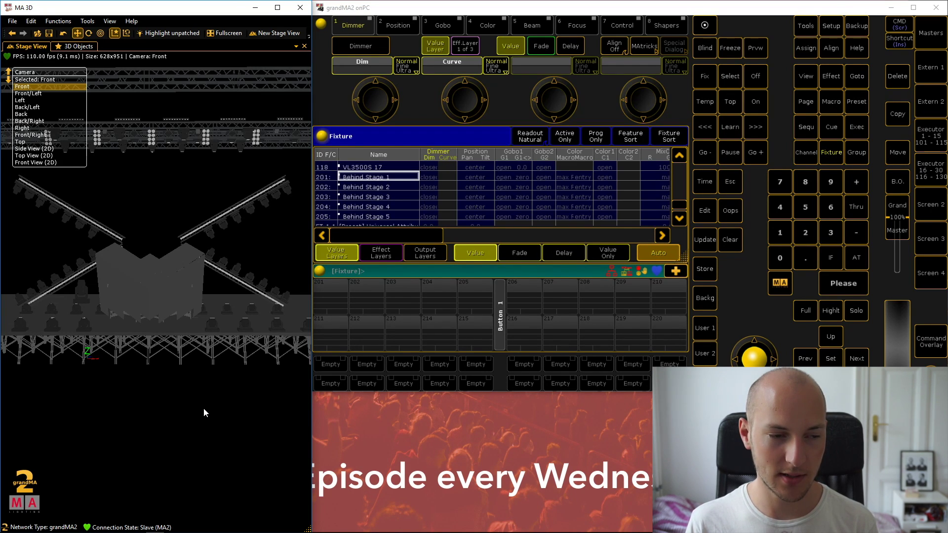
Cycle through the preset cameras and set the stage view to Side View (2D).
key("Down")
key("Down")
key("Down")
key("Down")
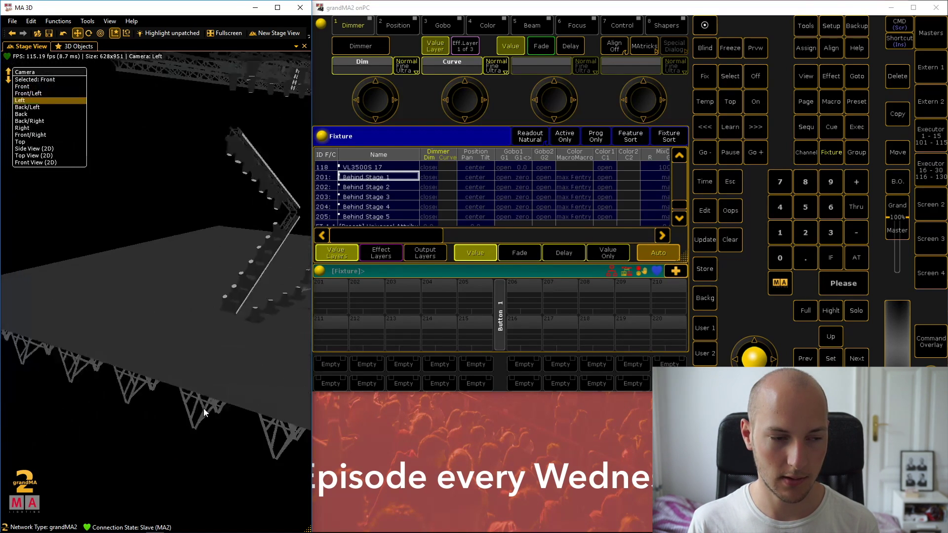
key("Down")
key("Down")
key("Down")
key("Down")
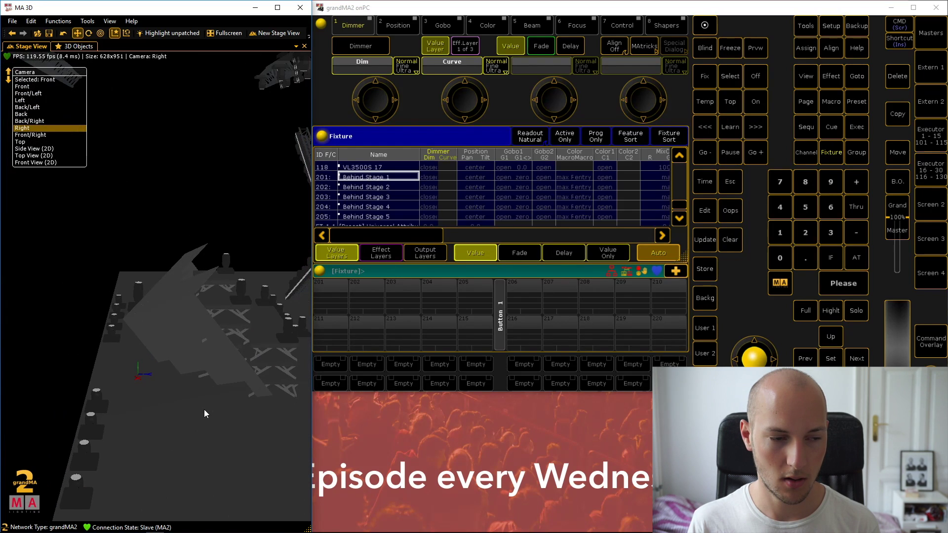
key("Down")
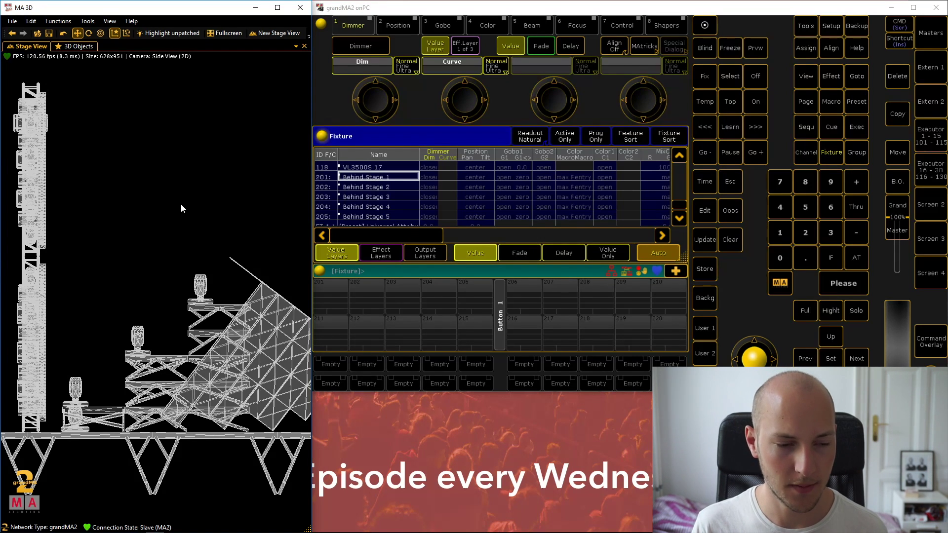
Select fixtures 201 to 205, Behind Stage 1 to Behind Stage 5, and move them along the Y axis toward the rear of the stage.
left_click_drag(189, 212, 185, 209)
right_click_drag(185, 209, 64, 173)
right_click_drag(212, 241, 140, 224)
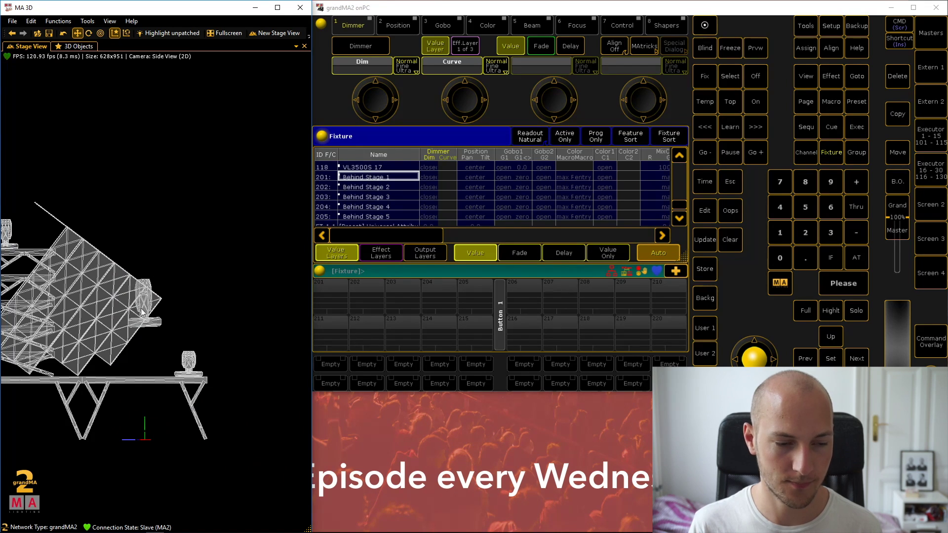
left_click_drag(91, 216, 91, 182)
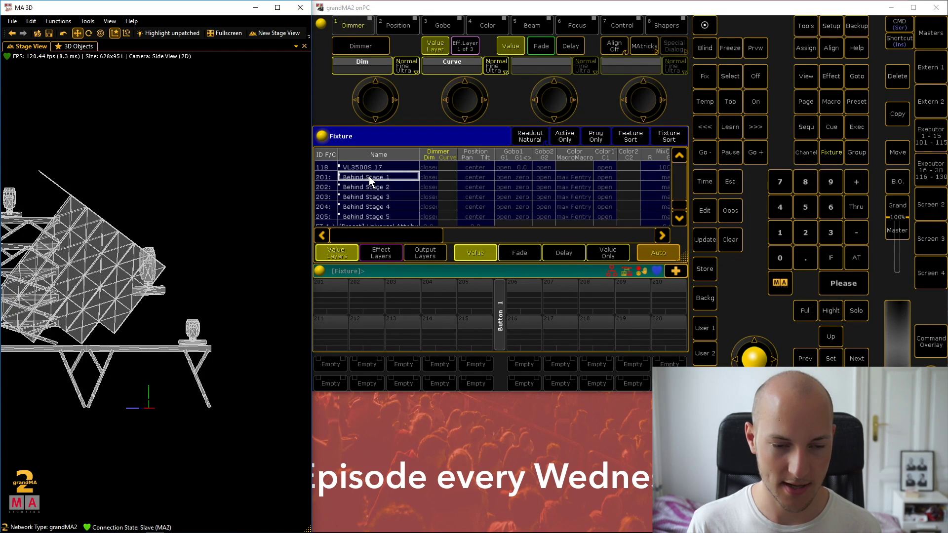
left_click_drag(369, 177, 382, 217)
middle_click_drag(116, 318, 245, 292)
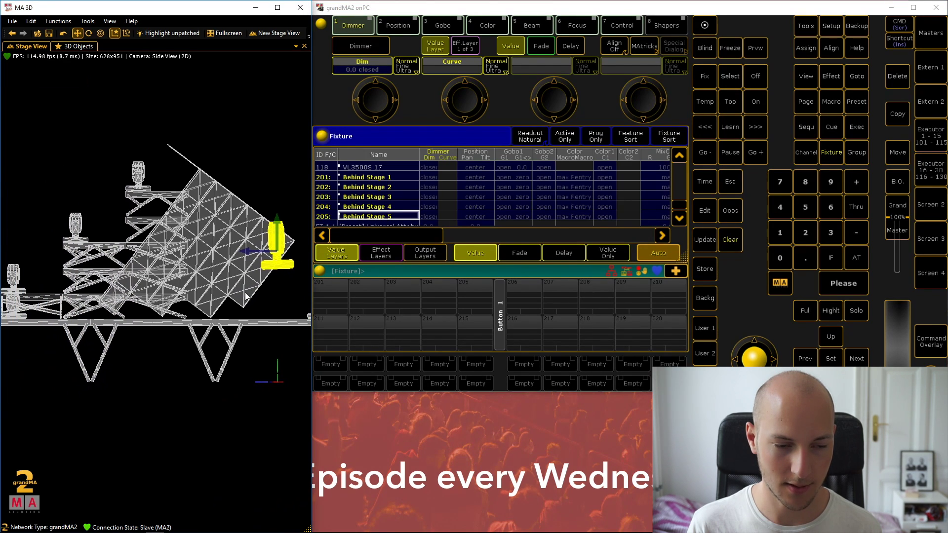
left_click_drag(248, 255, 46, 256)
middle_click_drag(55, 283, 242, 283)
left_click_drag(246, 286, 37, 251)
middle_click_drag(80, 302, 293, 295)
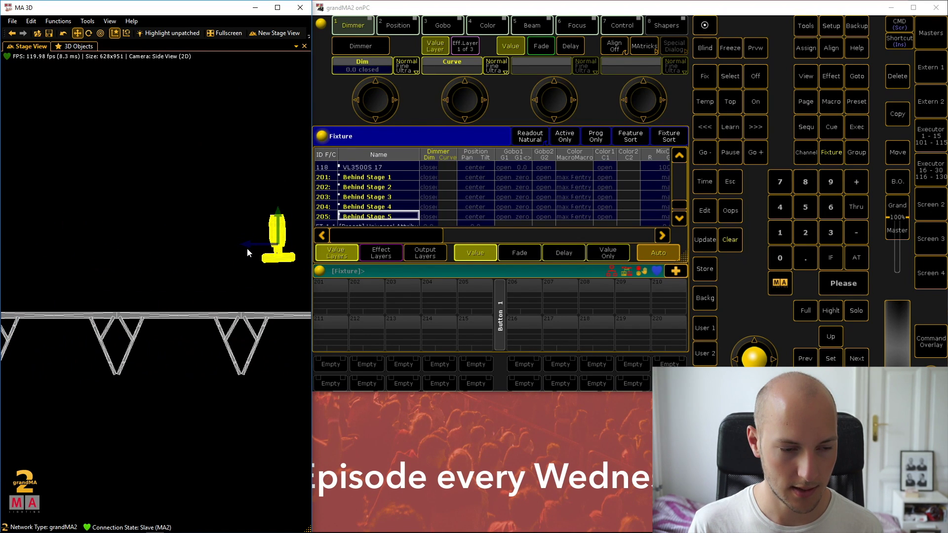
left_click_drag(247, 249, 97, 235)
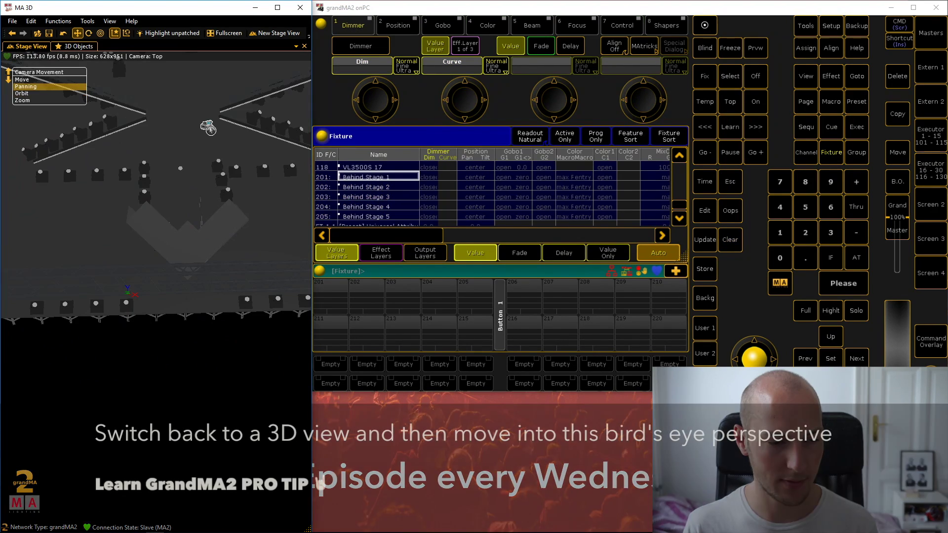
Select fixtures 201 to 205, Behind Stage 1 to Behind Stage 5, and move them along the X axis to the left edge of the stage.
left_click_drag(205, 127, 205, 306)
scroll(197, 184, "up", 5)
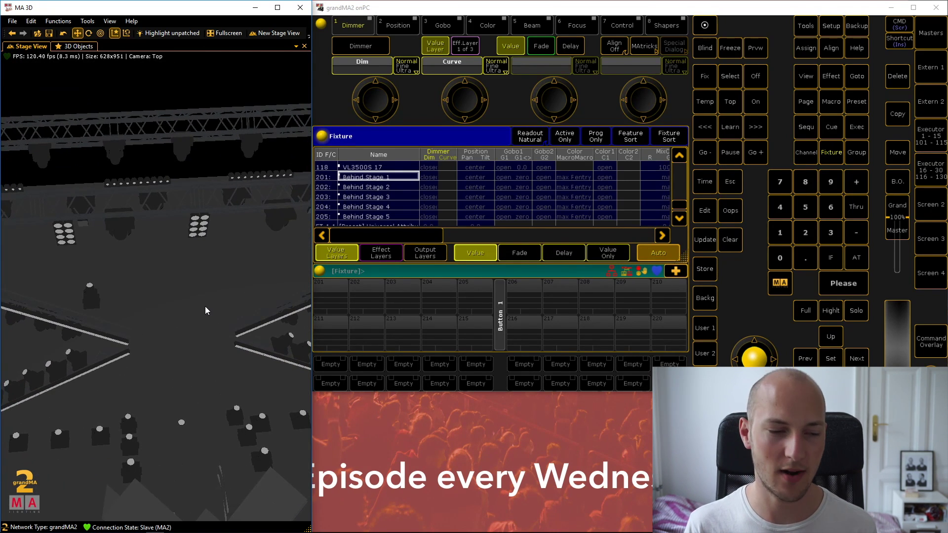
right_click_drag(196, 347, 196, 348)
scroll(196, 347, "up", 1)
scroll(196, 348, "down", 1)
scroll(196, 348, "down", 1)
scroll(197, 347, "down", 1)
left_click_drag(197, 349, 199, 354)
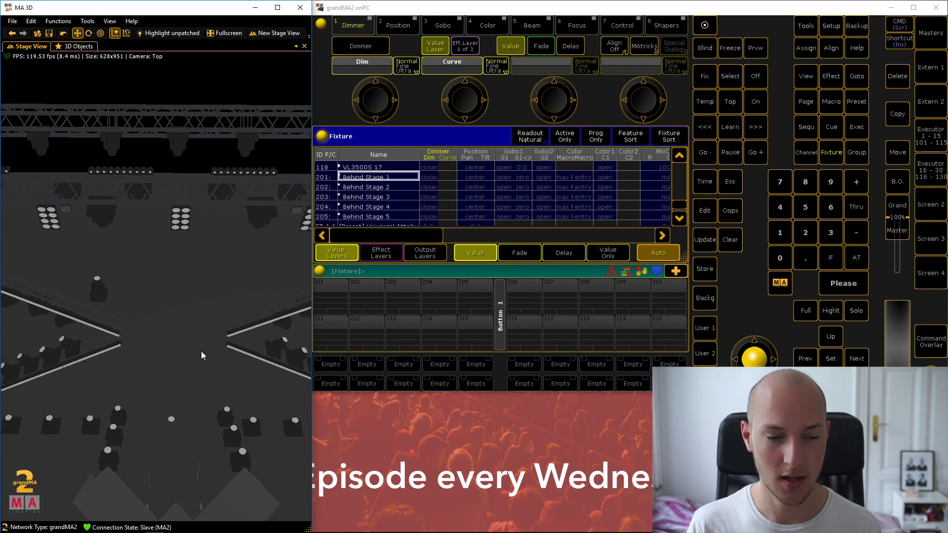
left_click_drag(390, 179, 393, 216)
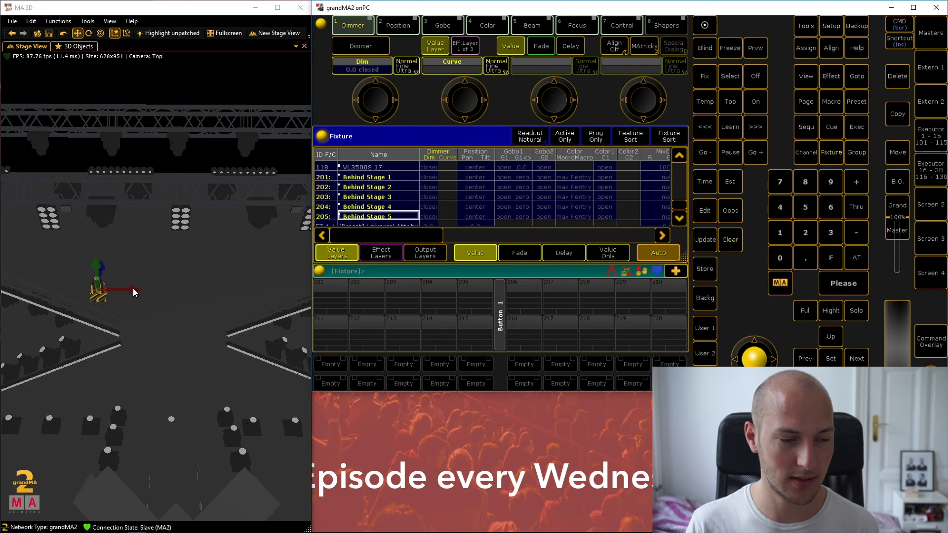
left_click_drag(133, 292, 43, 287)
left_click_drag(389, 186, 394, 216)
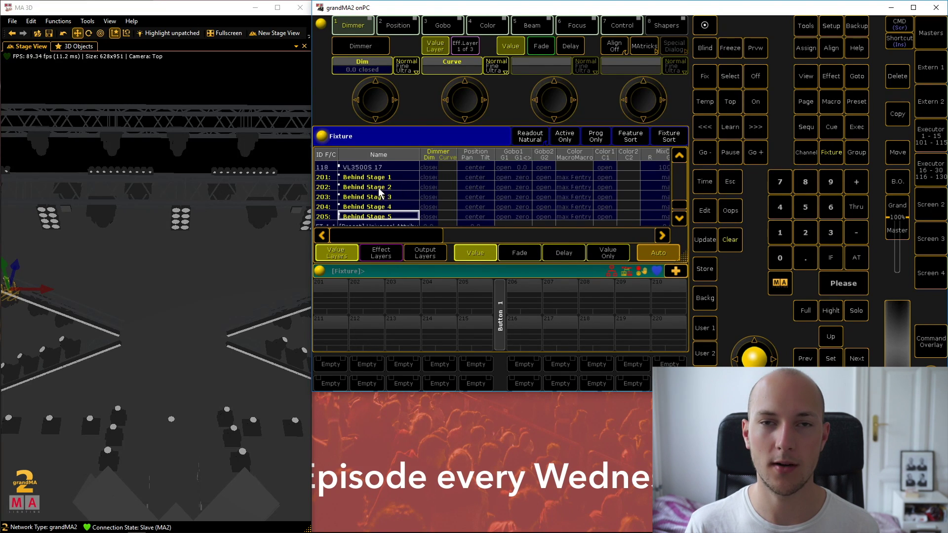
left_click(412, 212)
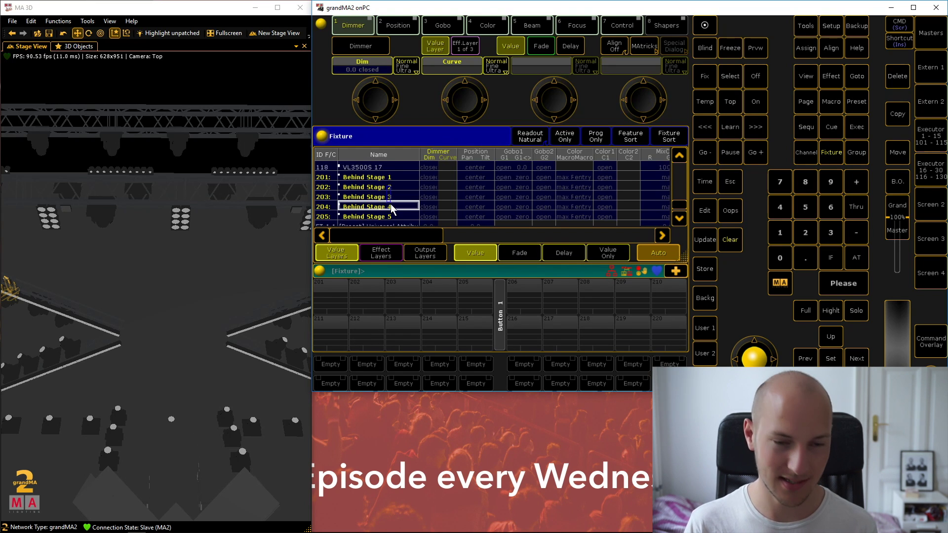
scroll(396, 214, "down", 2)
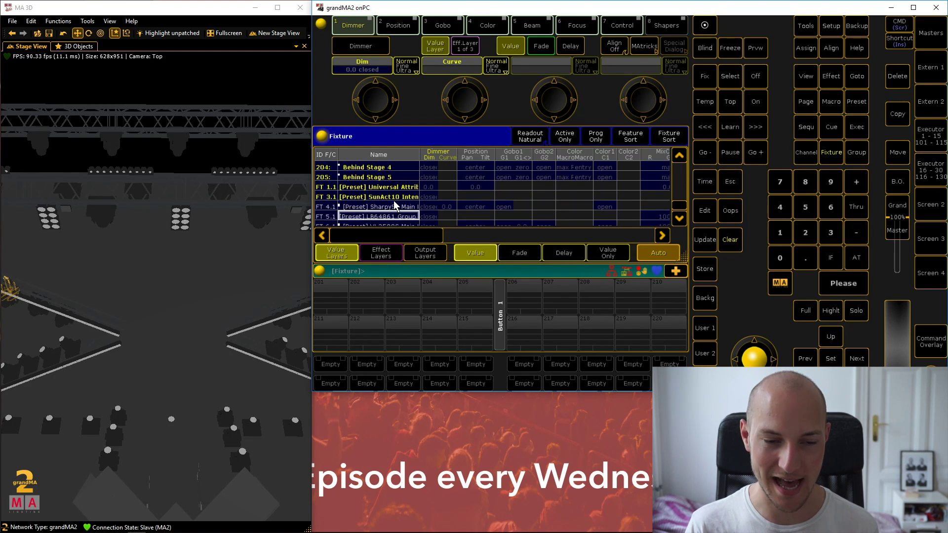
scroll(393, 178, "down", 1)
scroll(407, 190, "up", 2)
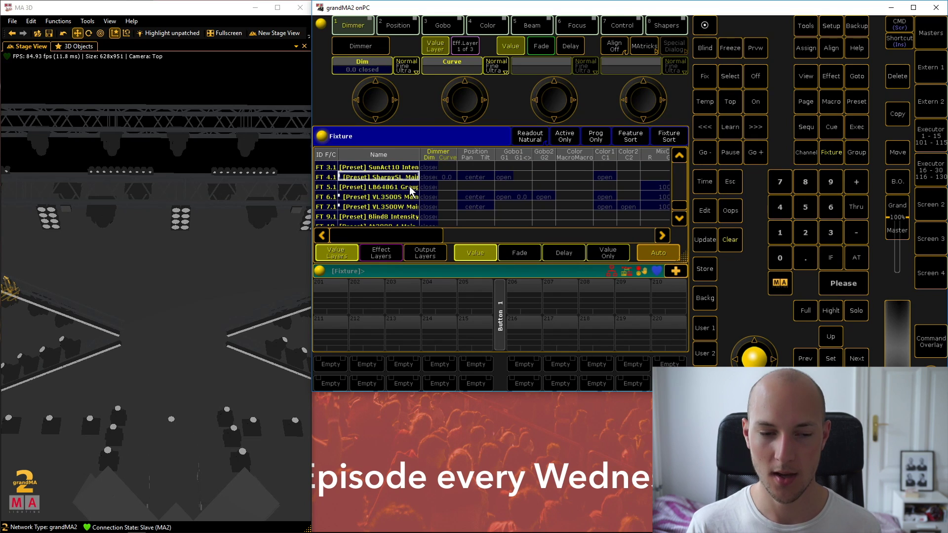
scroll(410, 187, "up", 3)
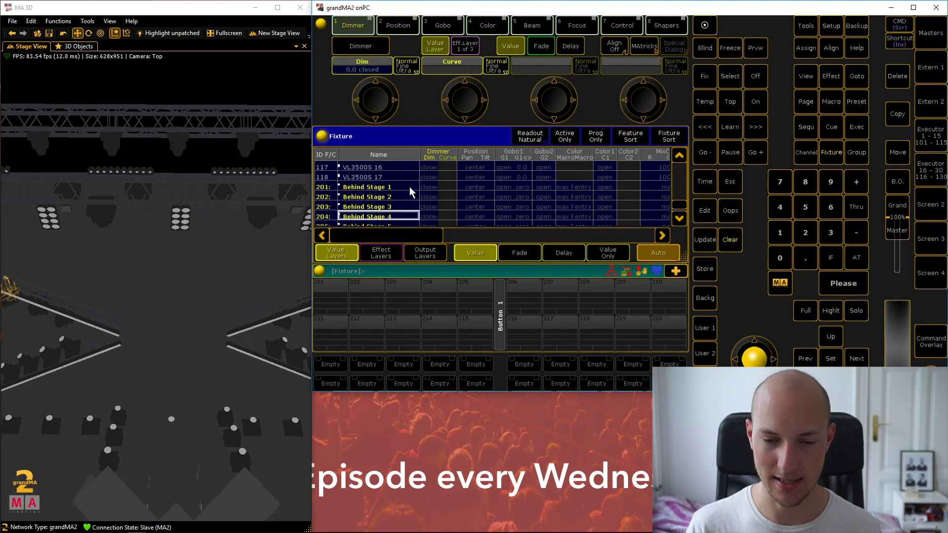
scroll(409, 186, "down", 1)
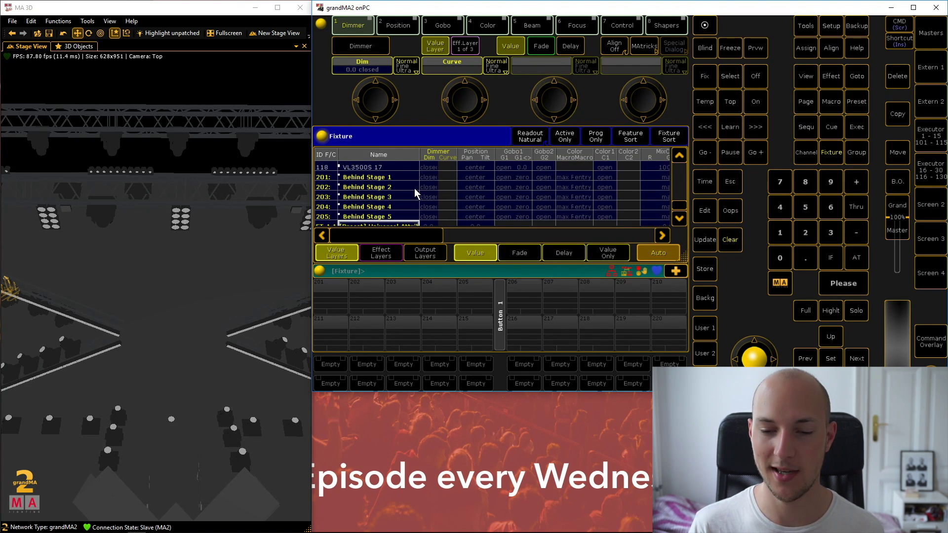
left_click(733, 248)
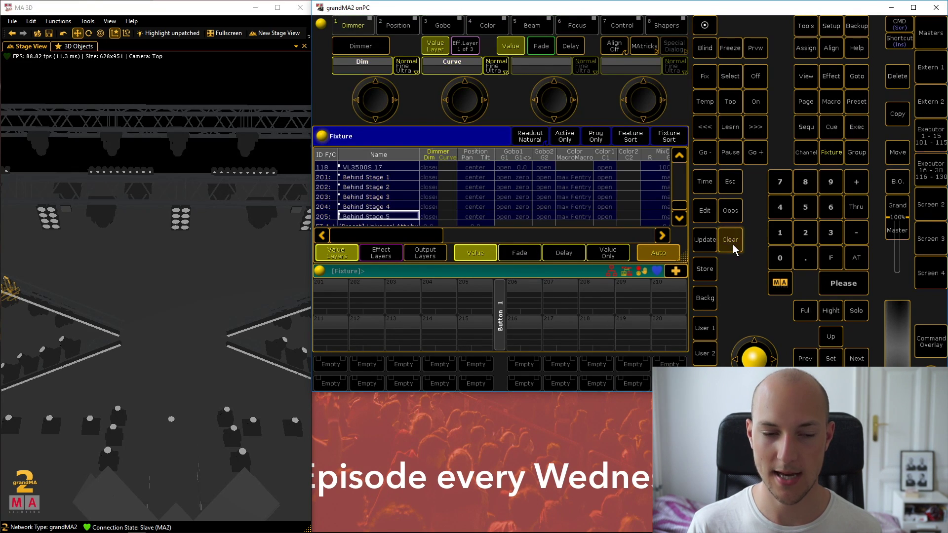
Select fixtures 202 to 205, move them about 1.75 m inward along the X axis, and clear the selection.
left_click_drag(392, 191, 400, 218)
left_click_drag(37, 290, 101, 296)
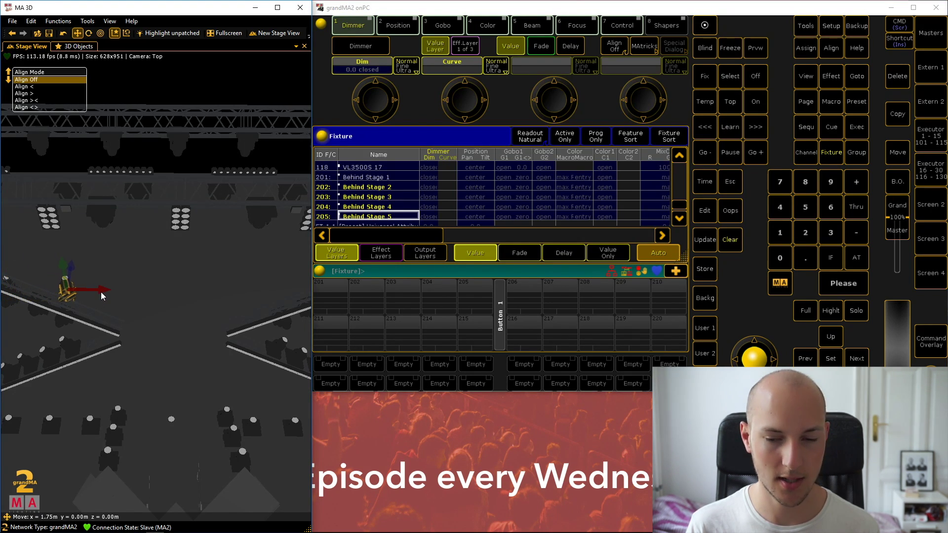
left_click(729, 241)
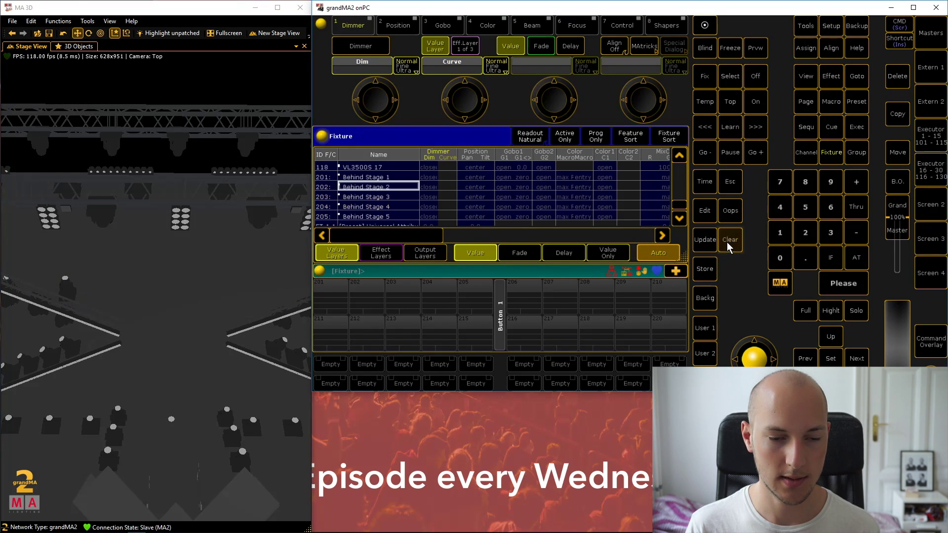
Space out the row by moving fixtures 203 to 205, and after them only 204 and 205, further along the X axis.
left_click_drag(390, 198, 401, 218)
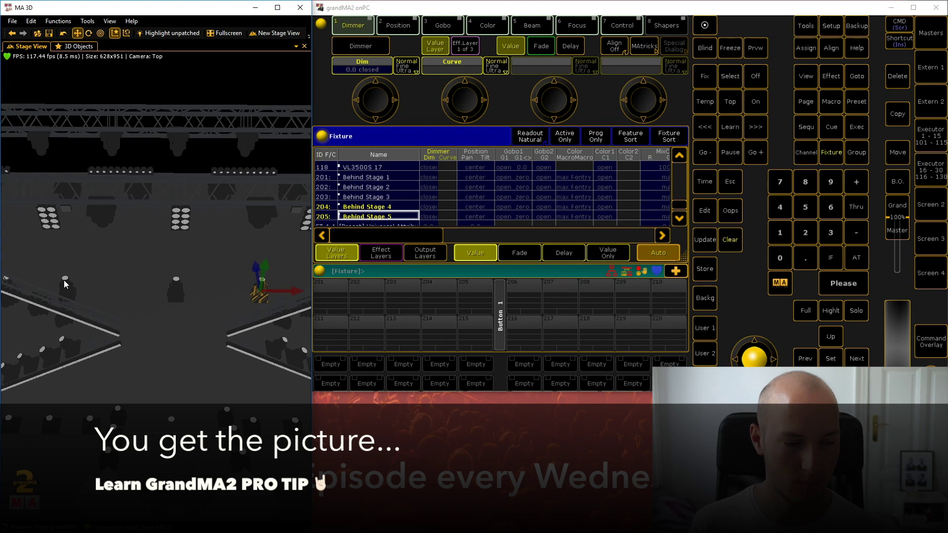
left_click(64, 284)
left_click_drag(101, 290, 110, 291)
middle_click_drag(220, 332, 153, 332)
left_click(729, 241)
left_click_drag(392, 205, 401, 218)
left_click_drag(239, 291, 281, 291)
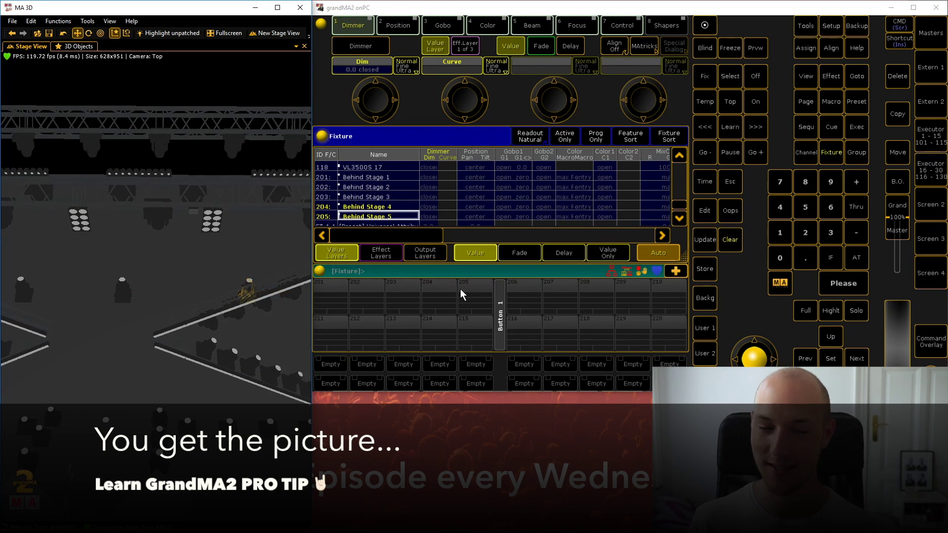
Undo the last few actions with Oops, including the selection clearing, confirming each undo.
left_click(733, 214)
left_click(733, 211)
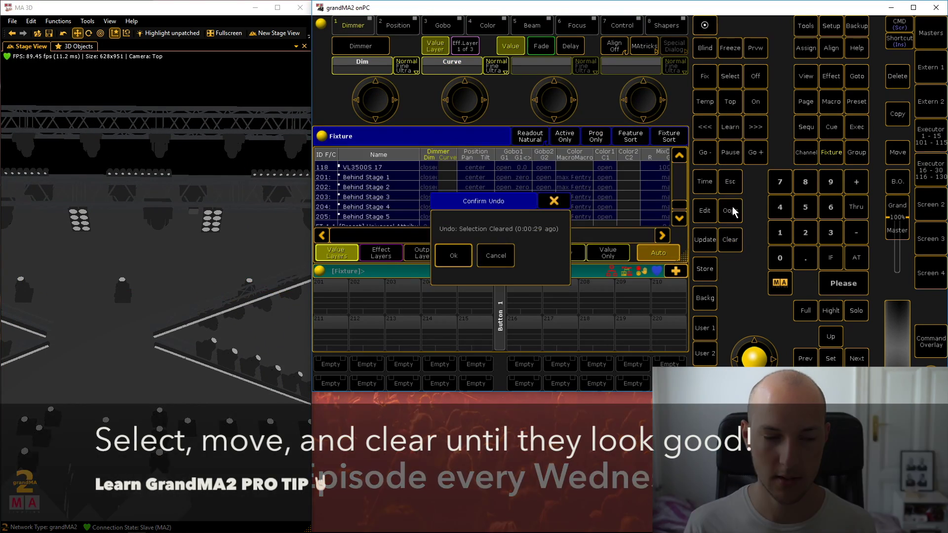
left_click(454, 256)
left_click(731, 213)
left_click(462, 258)
left_click(730, 212)
left_click(456, 257)
Select fixture 205, Behind Stage 5, and adjust its position along the X axis at the right end of the row.
right_click_drag(262, 301, 149, 330)
left_click(387, 217)
left_click_drag(294, 290, 269, 291)
Darken the stage view by setting the rendering option Ambient Color to 0%.
right_click_drag(227, 327, 220, 164)
scroll(189, 280, "up", 3)
scroll(189, 281, "down", 1)
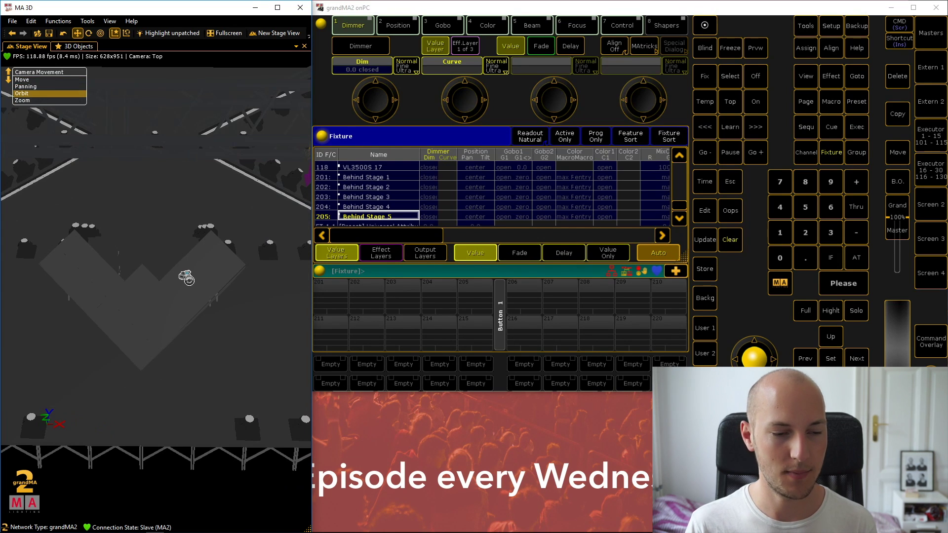
right_click_drag(189, 281, 189, 280)
scroll(189, 282, "down", 5)
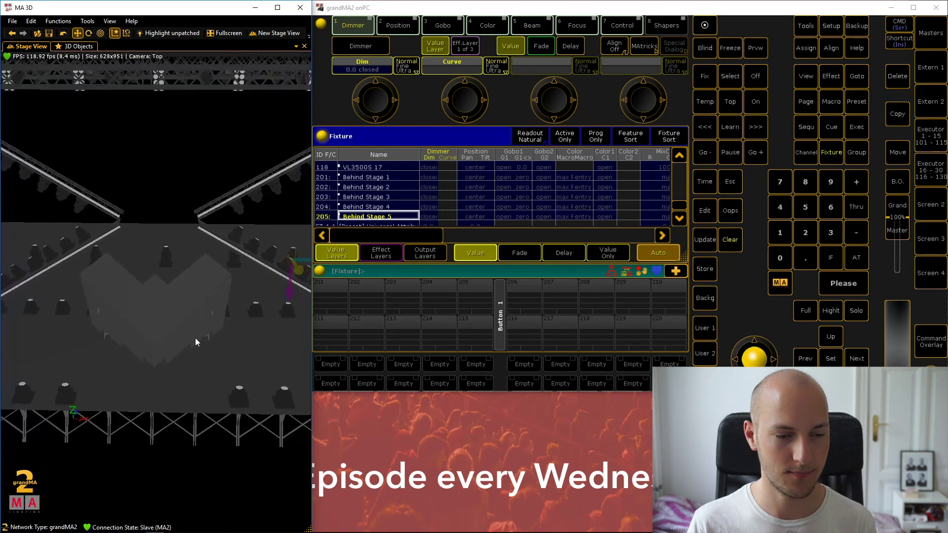
right_click_drag(194, 338, 170, 383)
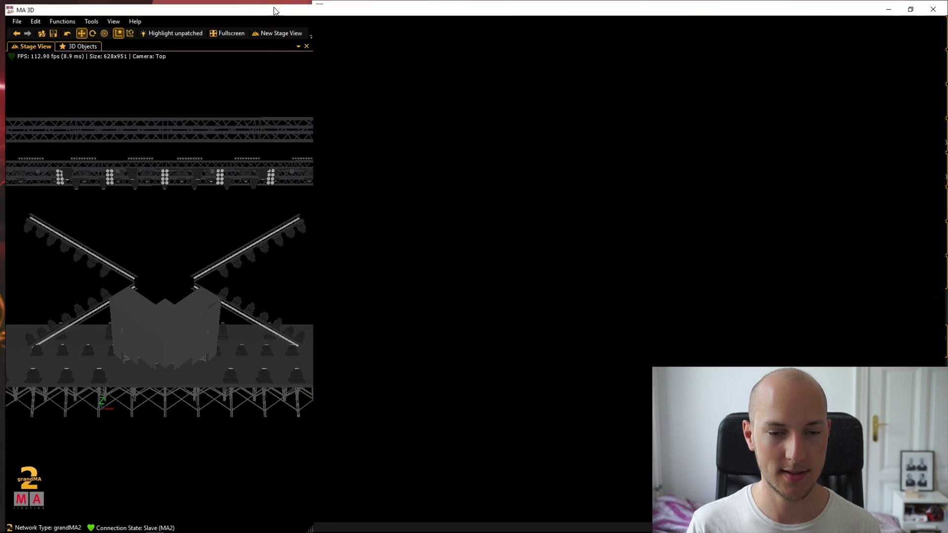
left_click(277, 7)
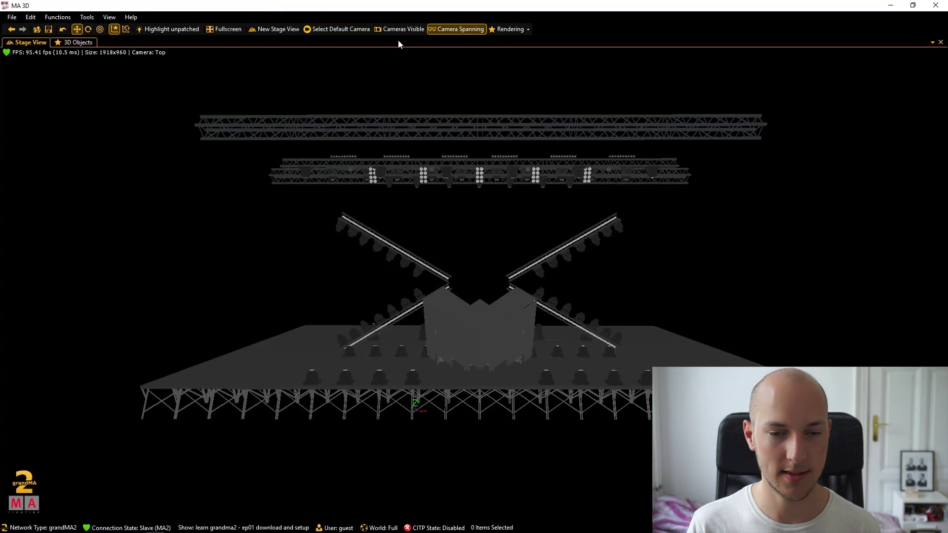
left_click(528, 30)
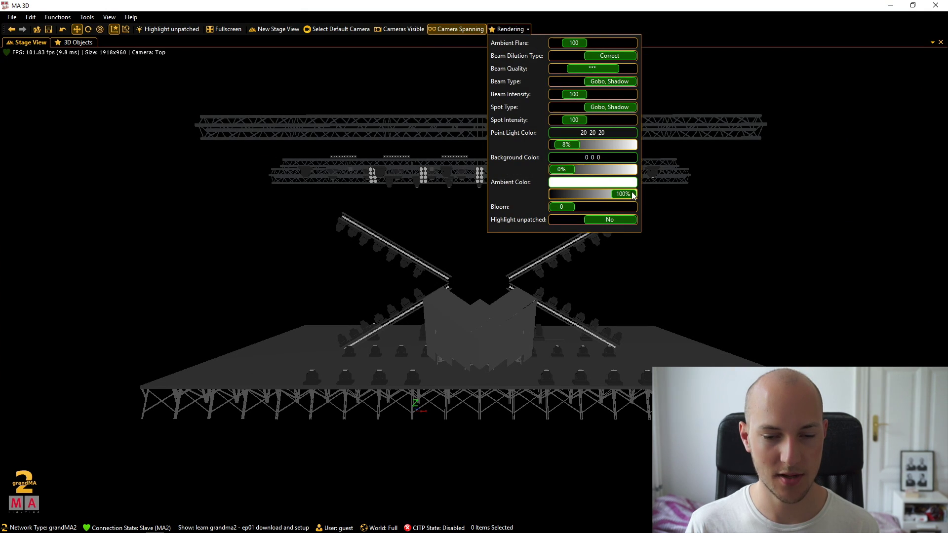
left_click_drag(634, 194, 555, 191)
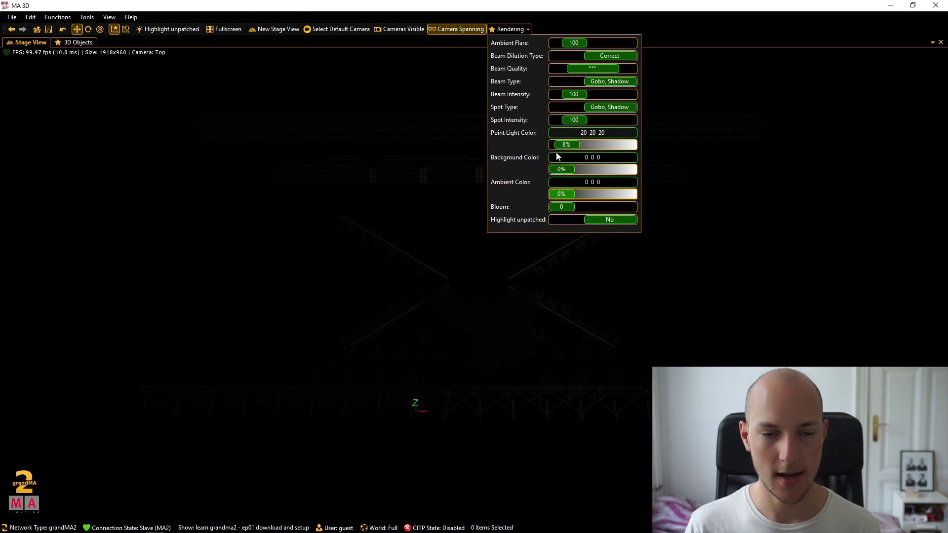
left_click(529, 30)
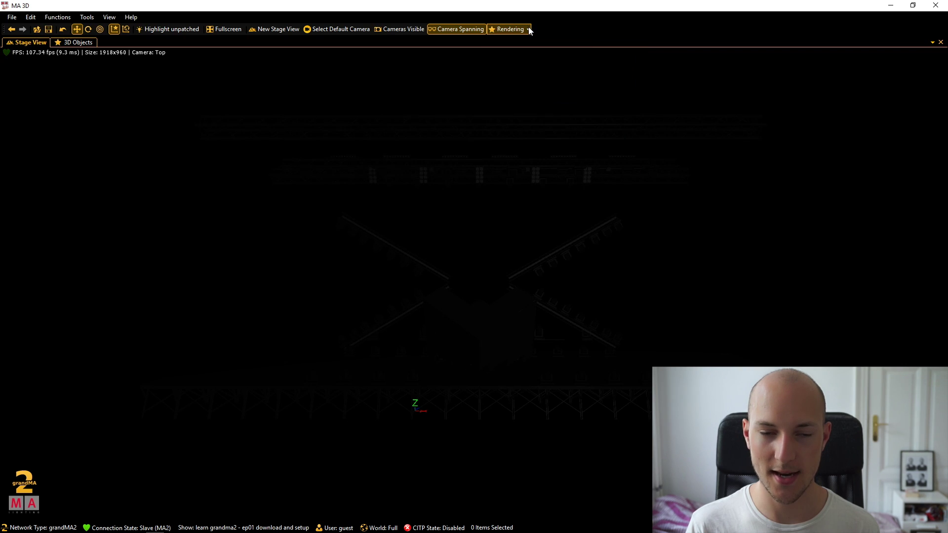
left_click(912, 5)
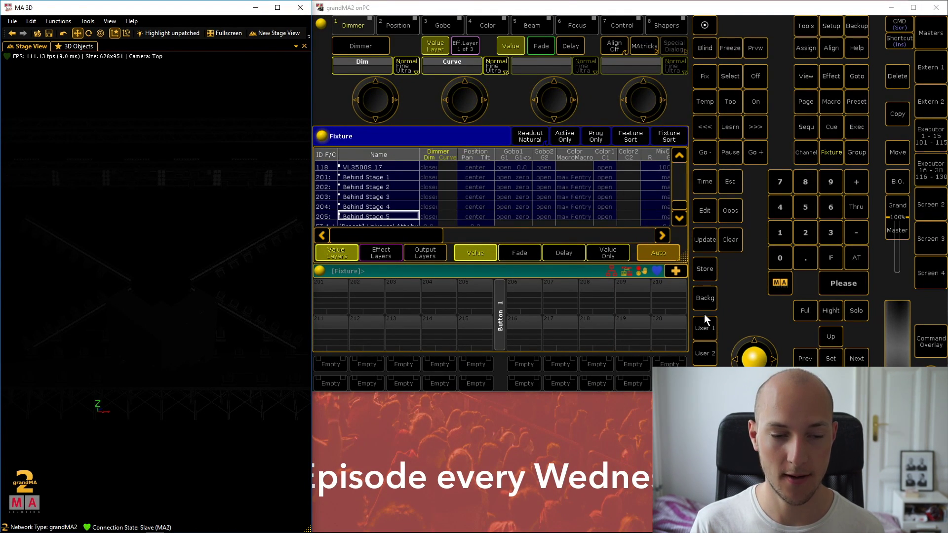
Turn on Highlight with fixtures 201 to 205 selected, and clear the selection.
left_click_drag(389, 174, 396, 211)
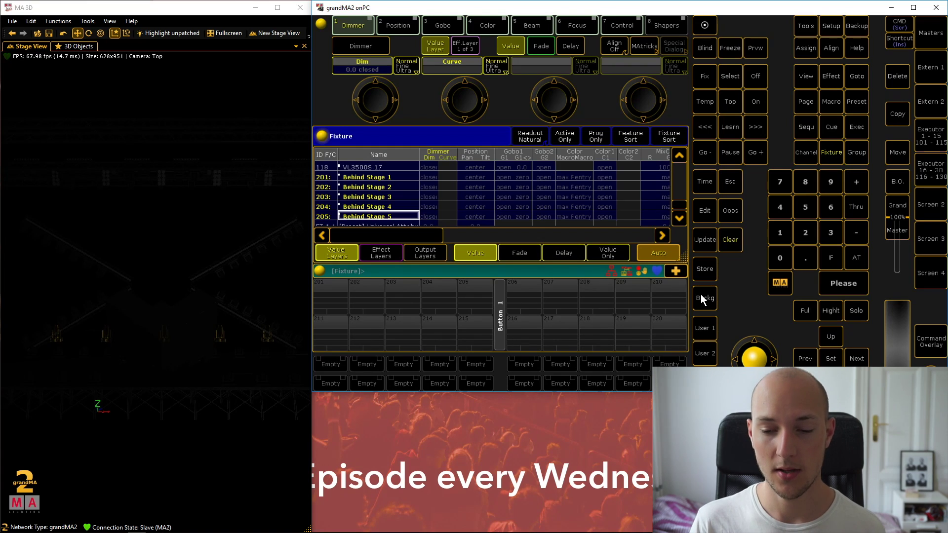
left_click(826, 313)
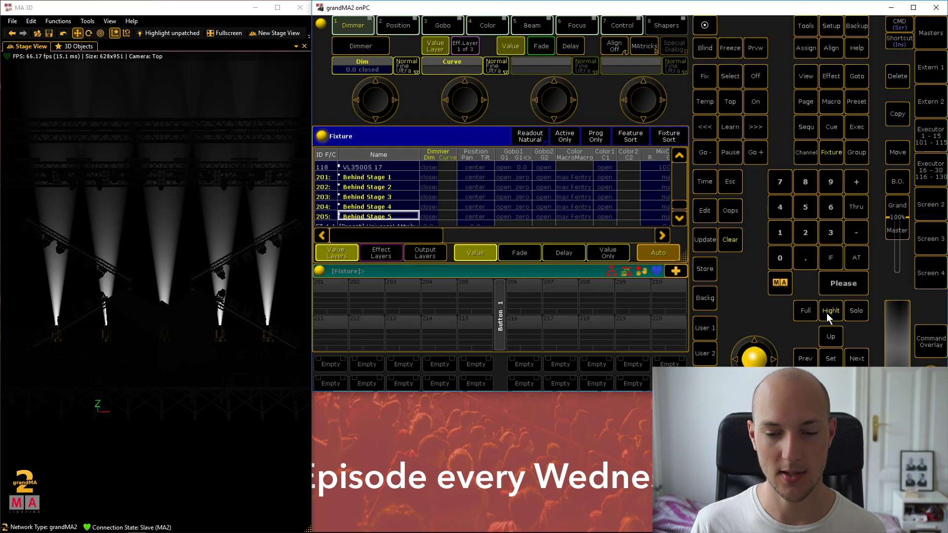
left_click(729, 240)
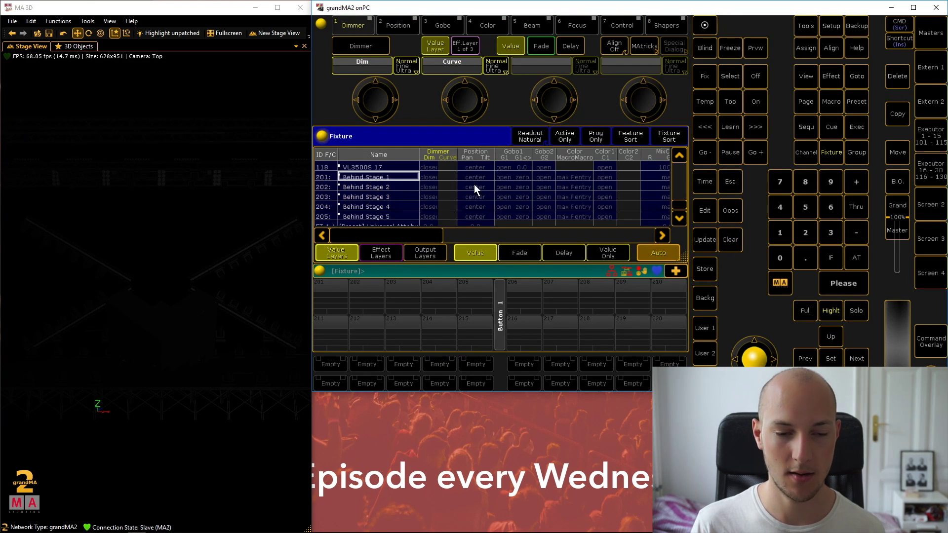
Select the Behind Stage fixtures one by one in the order 201, 205, 203, 202, 204 to identify their highlighted beams.
left_click(387, 178)
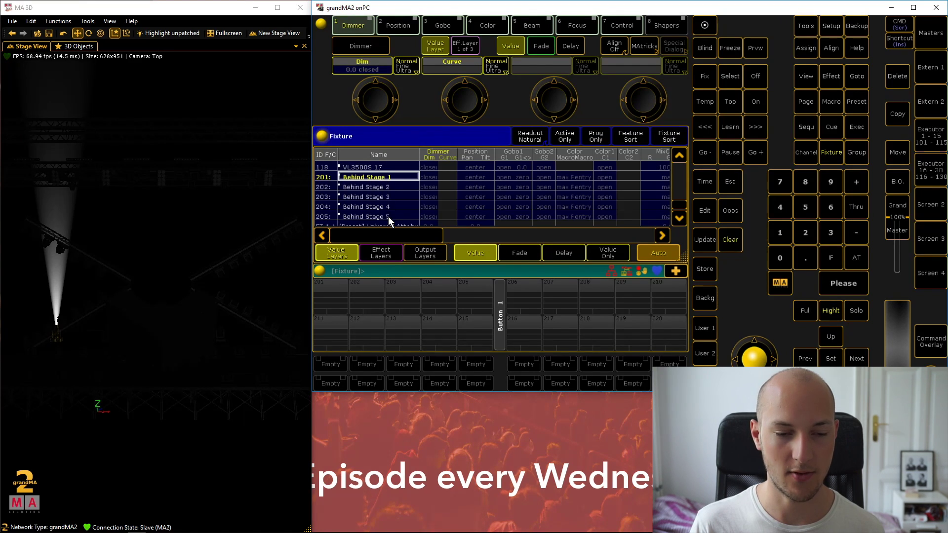
left_click(388, 217)
left_click(387, 197)
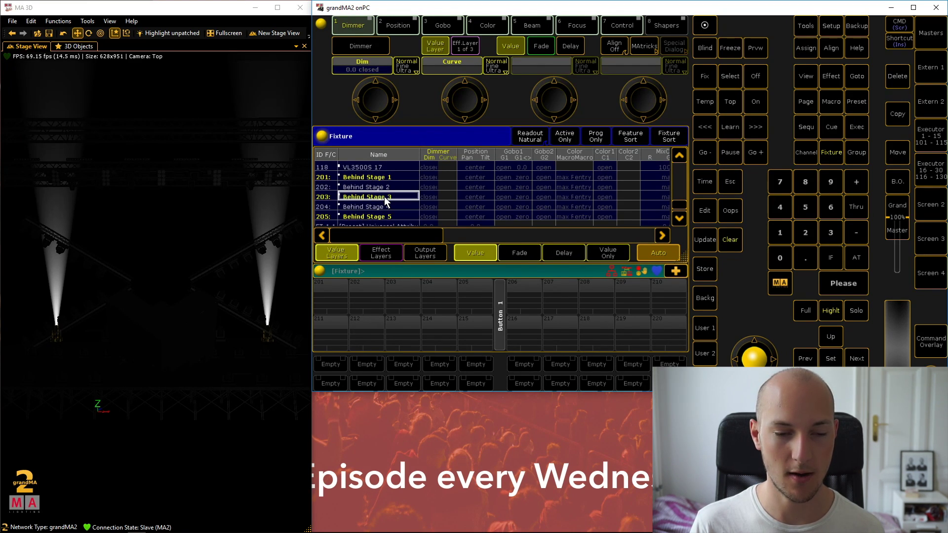
left_click(386, 190)
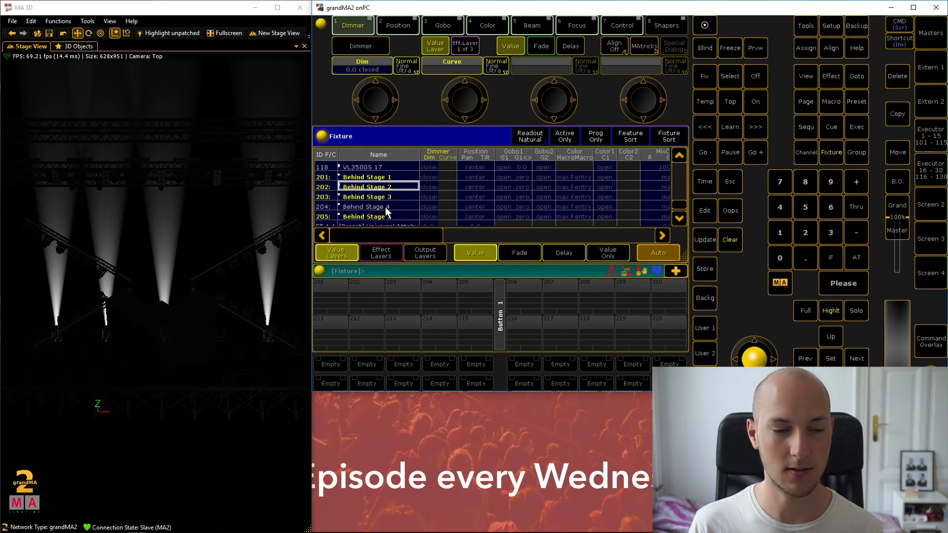
left_click(386, 207)
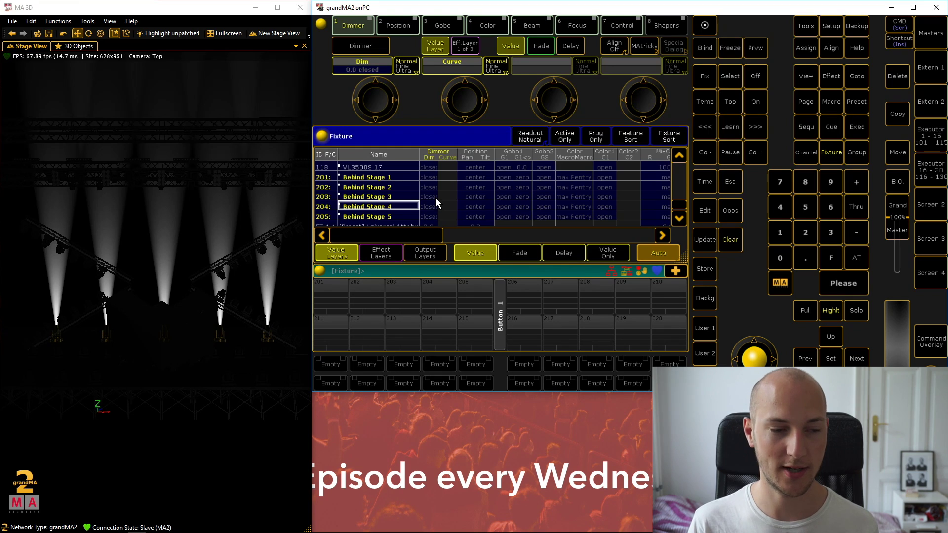
mouse_move(211, 203)
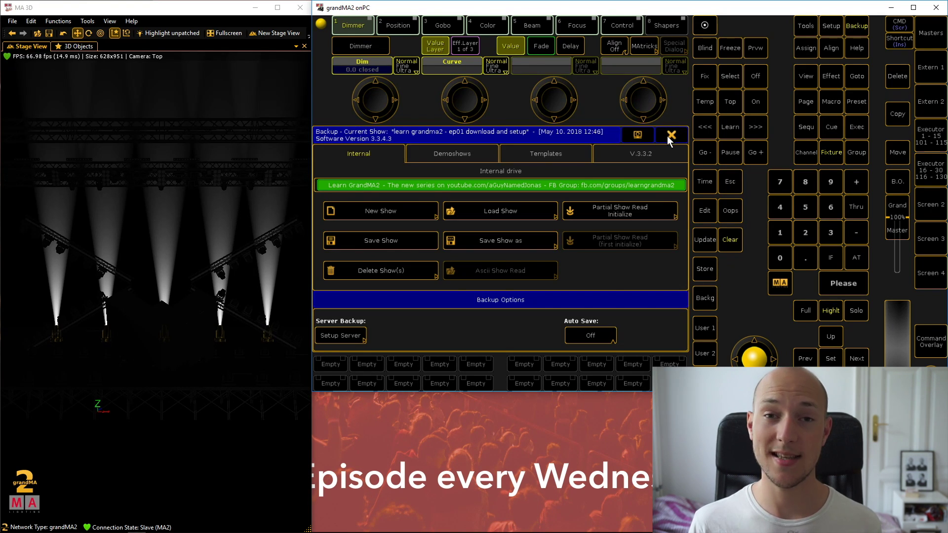
left_click(668, 135)
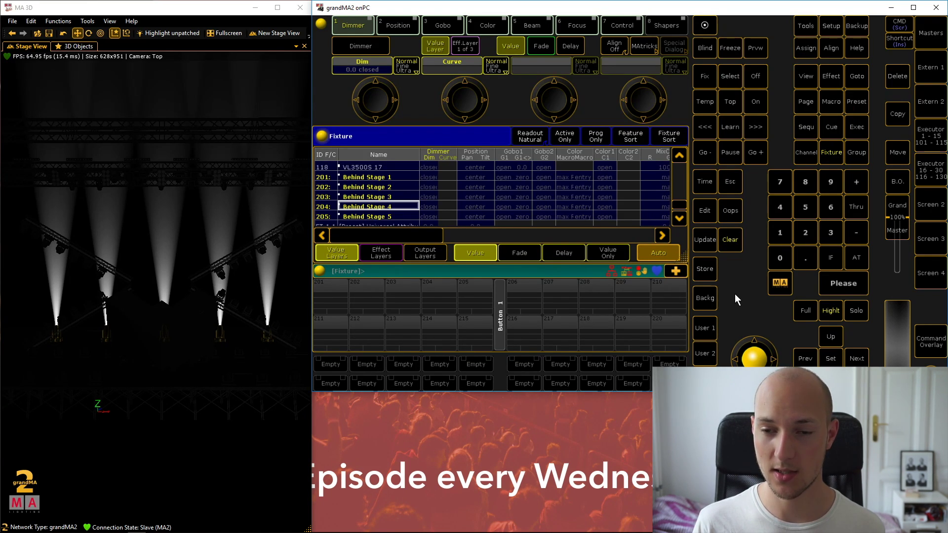
Open the show's backup options, try Auto Save at 15 min, and cycle it back to Off.
left_click(857, 27)
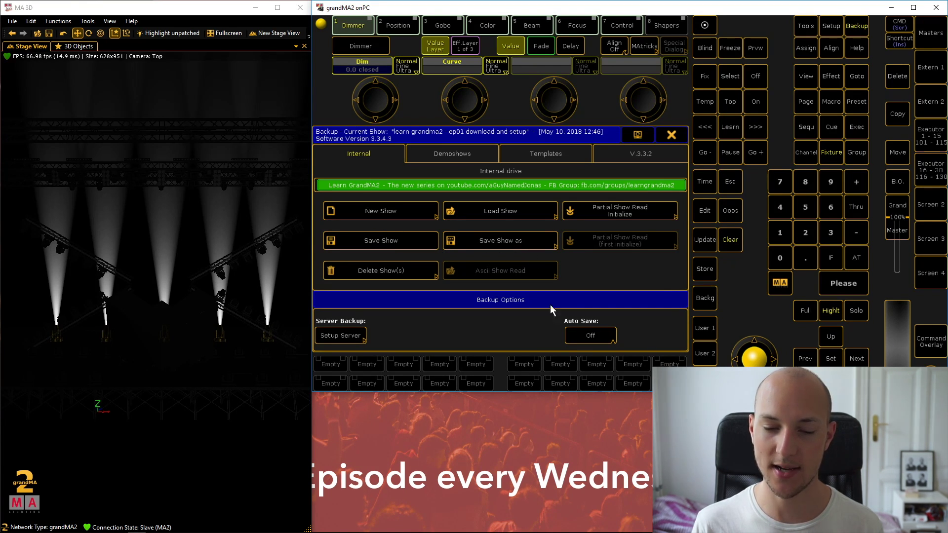
left_click(579, 339)
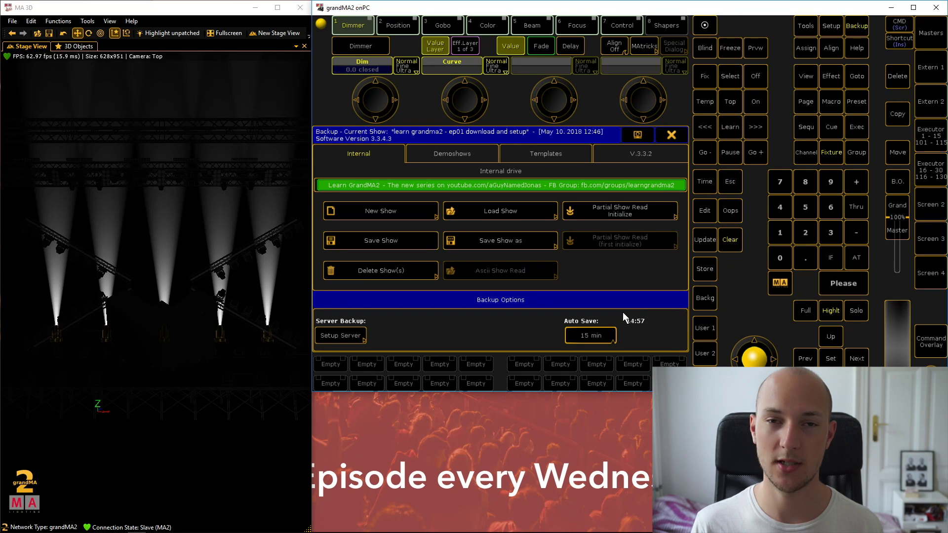
left_click(588, 336)
left_click(587, 336)
left_click(587, 335)
left_click(587, 336)
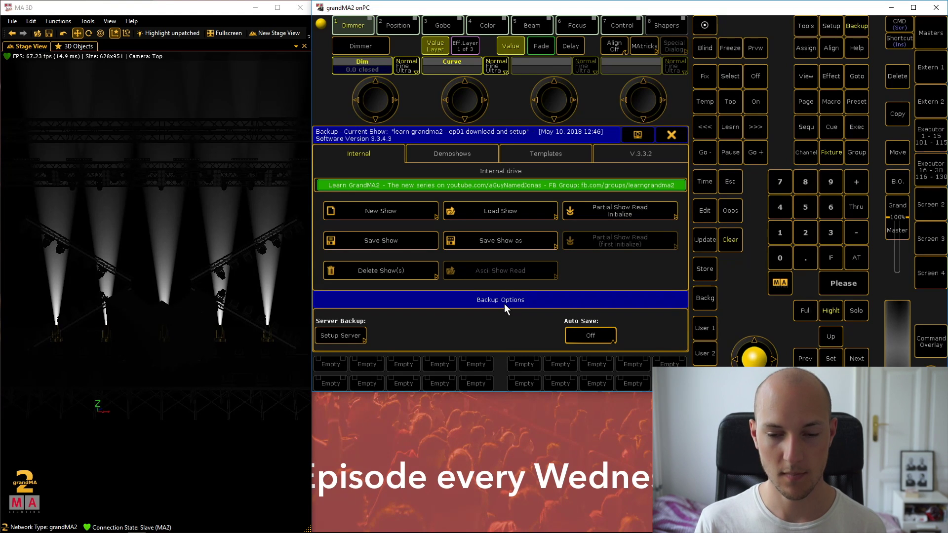
Save the show under the new filename "learn grandma2 - ep03 setup and patch fixtures" and close the backup window.
left_click(671, 134)
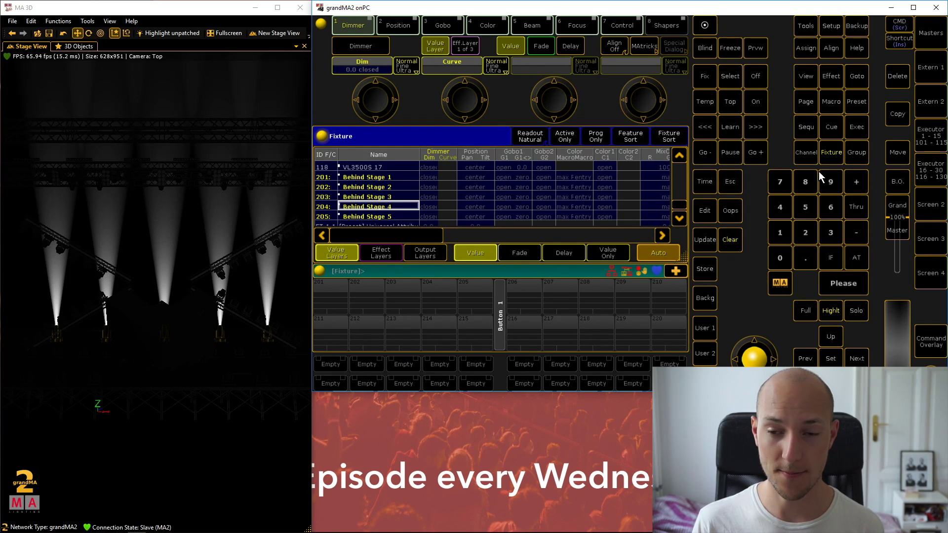
left_click(854, 27)
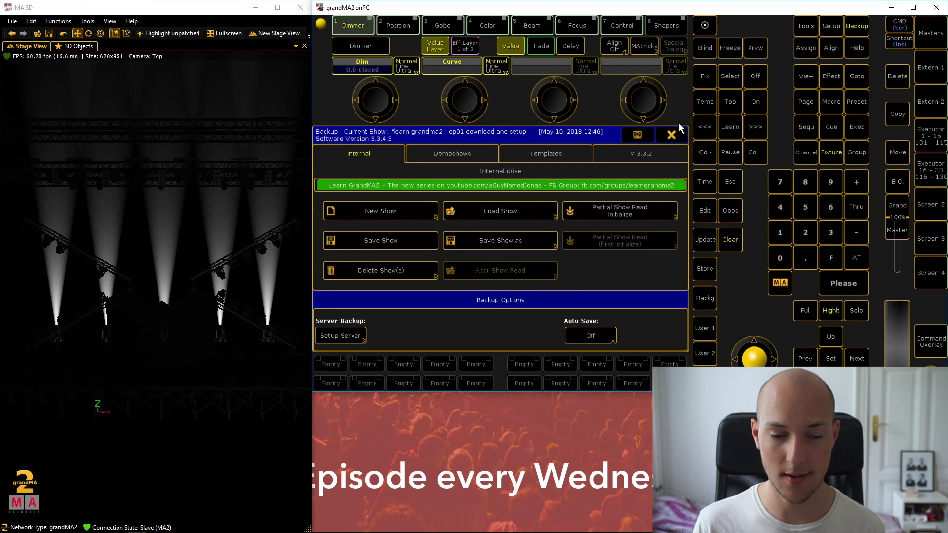
left_click(534, 240)
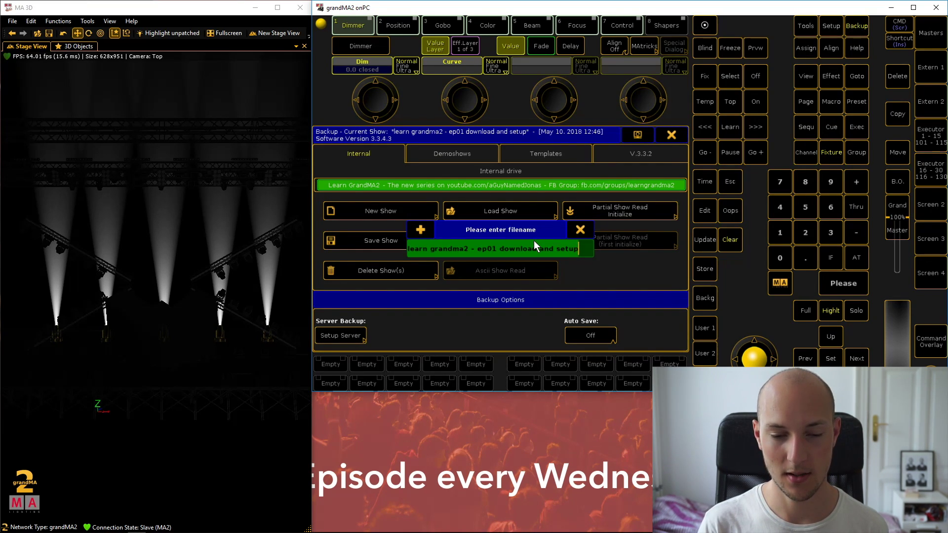
key("Left")
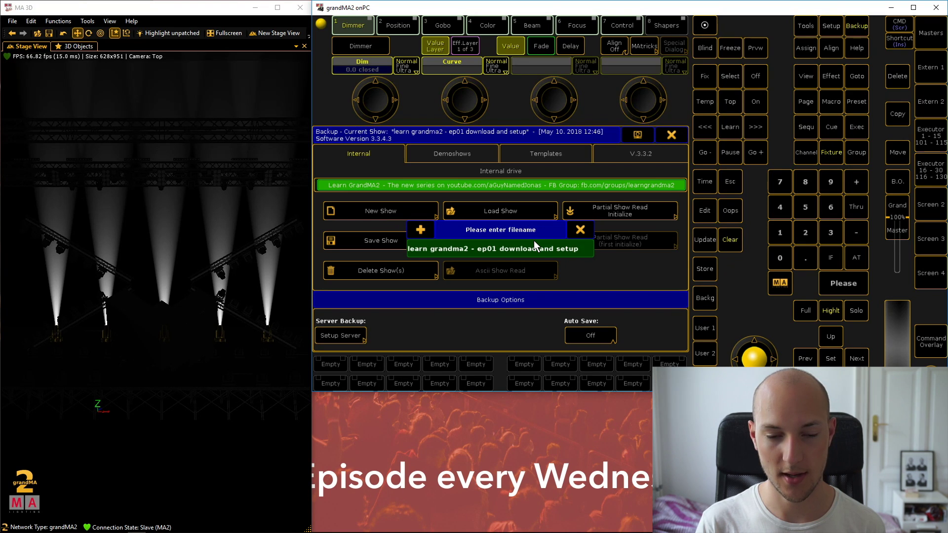
key("Right")
key("shift+Left")
key("Left")
key("Left")
key("Left")
key("Left")
key("Left")
key("Left")
key("Left")
key("Left")
key("Left")
key("Left")
key("Left")
key("Left")
key("Left")
key("Left")
key("Left")
key("Left")
key("Left")
key("Left")
key("Left")
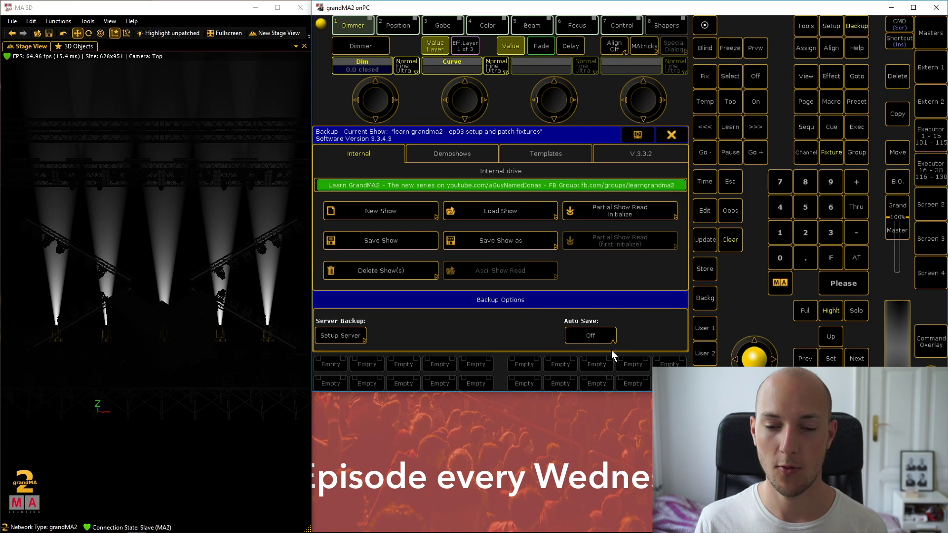
left_click(672, 136)
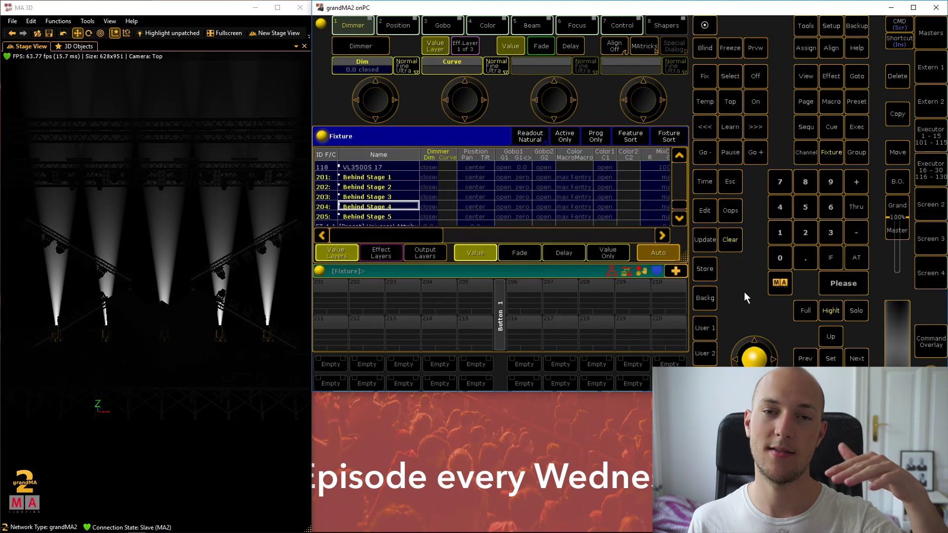